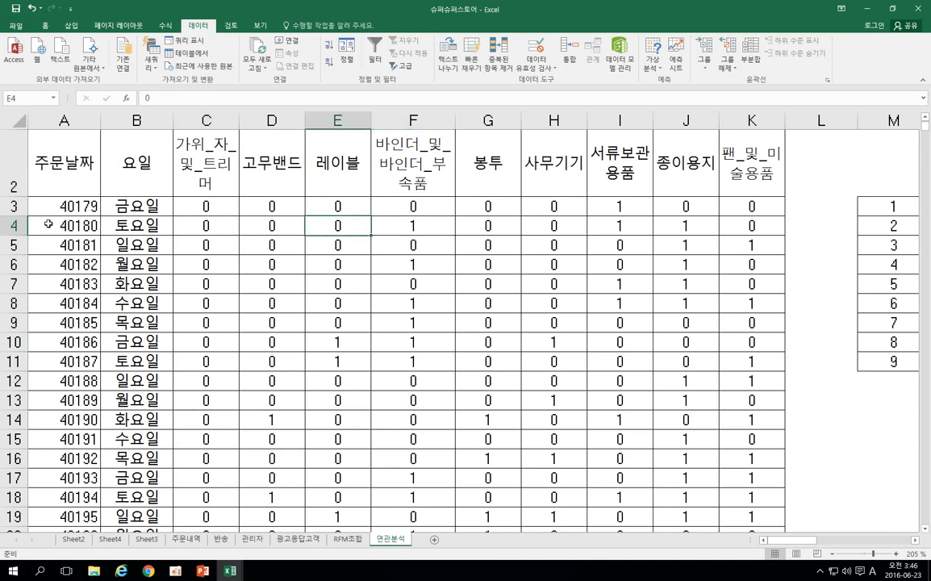
Examine the order row for date 40180 on the 연관분석 sheet, across columns A to K.
left_click_drag(58, 228, 755, 236)
left_click(412, 226)
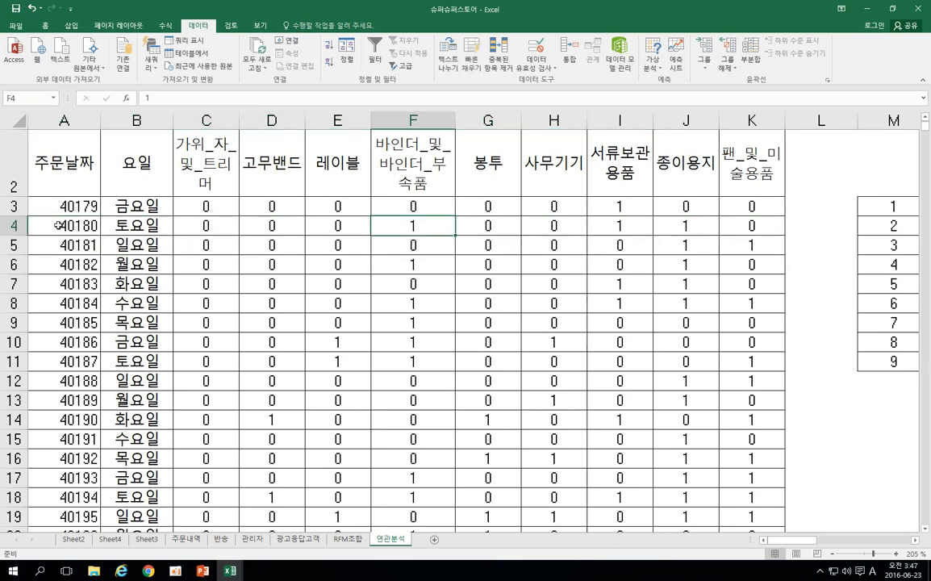
left_click_drag(58, 226, 739, 230)
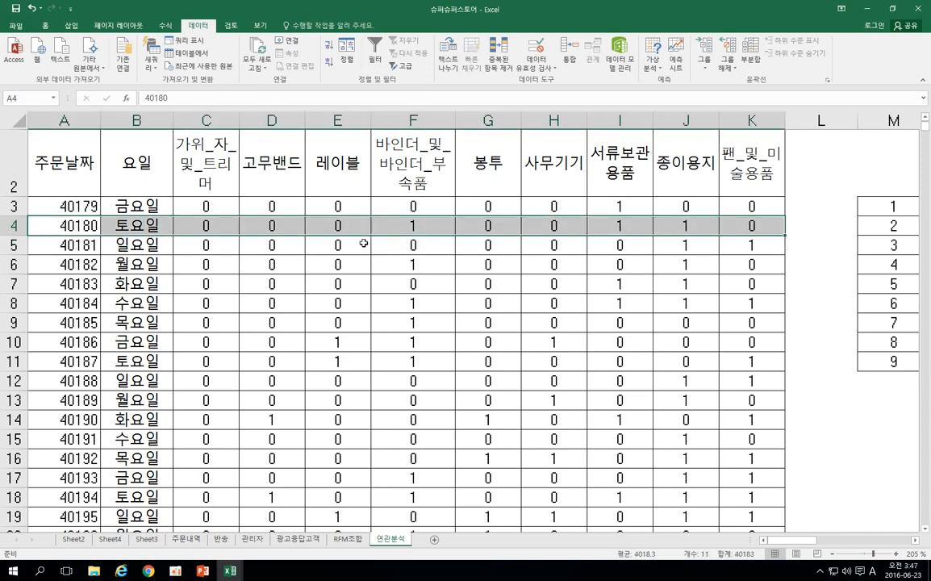
left_click(329, 224)
Examine the product ratio table, covering the names in N3:N11, the 비율 cells in O3:O11 and its first two rows.
scroll(316, 219, "down", 1)
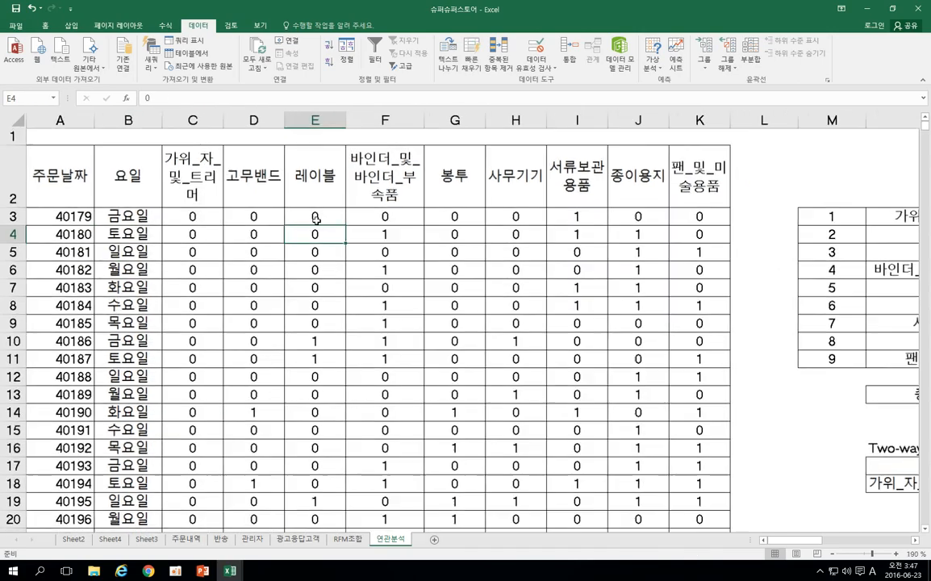
scroll(316, 218, "down", 7)
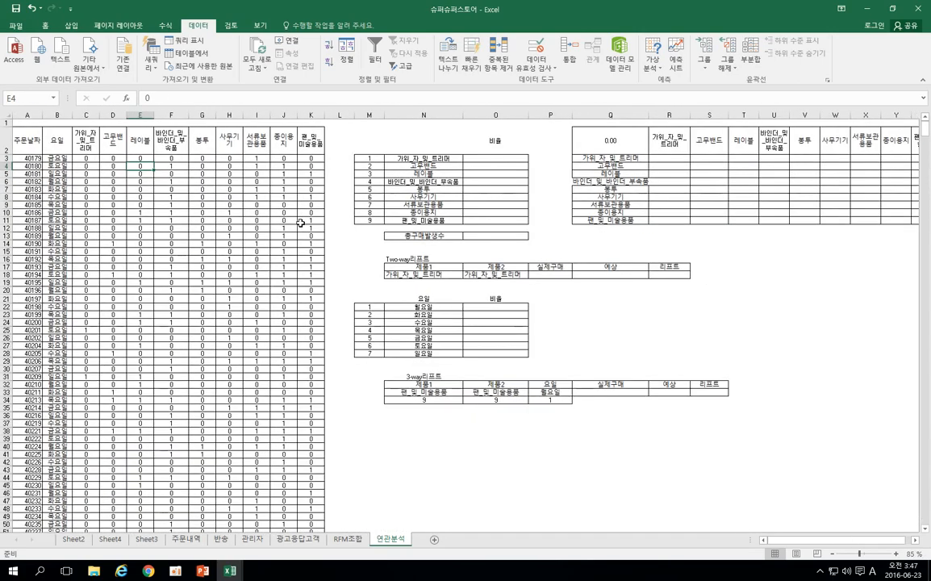
scroll(559, 159, "up", 2)
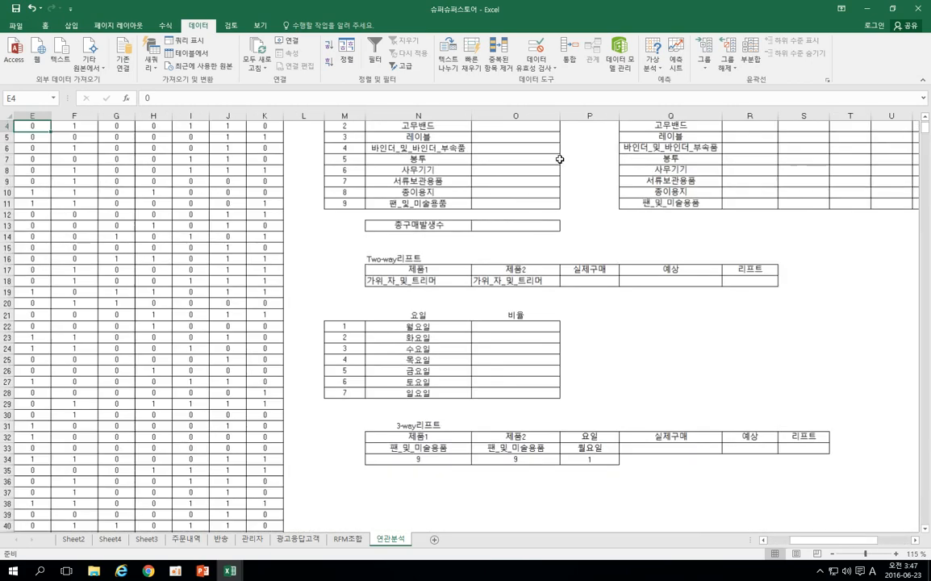
scroll(578, 198, "up", 2)
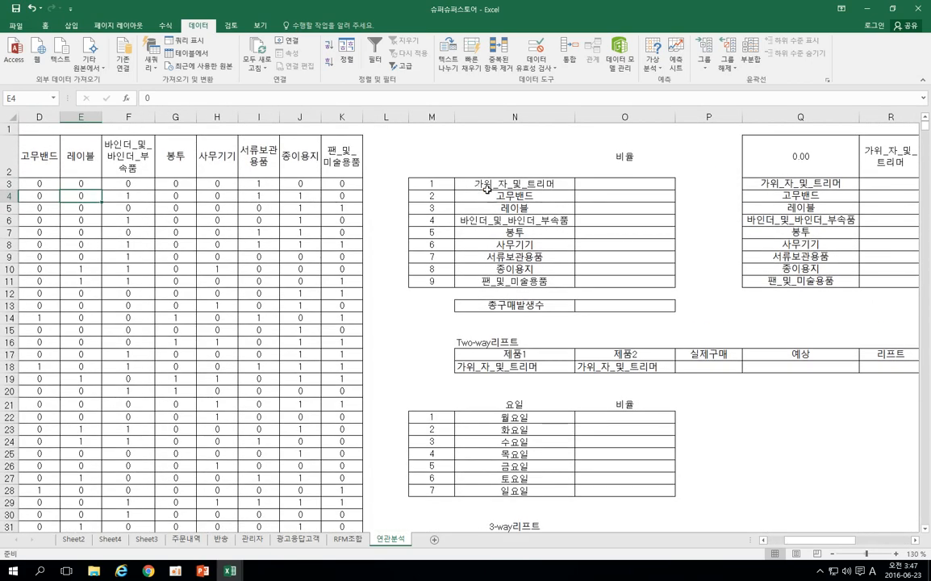
left_click_drag(486, 188, 481, 285)
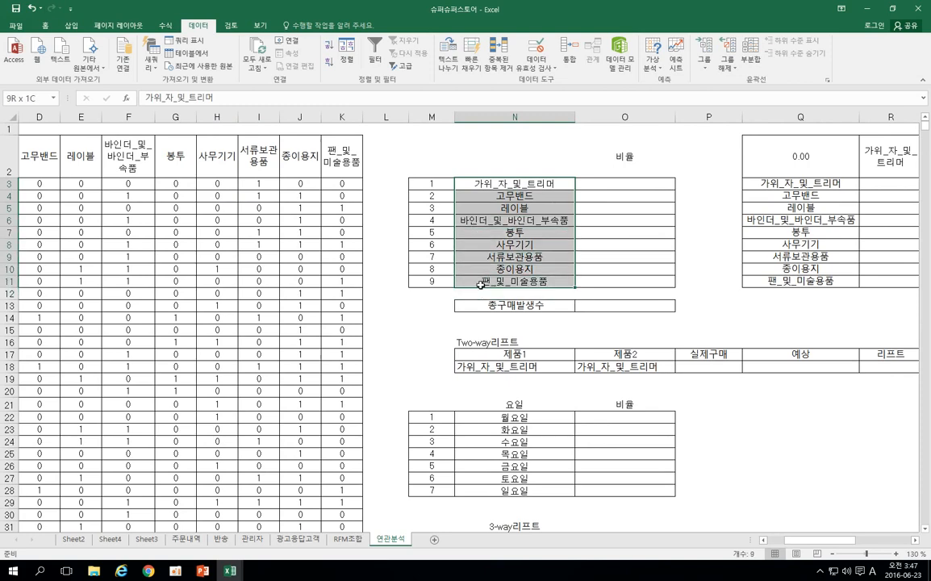
left_click_drag(601, 184, 592, 276)
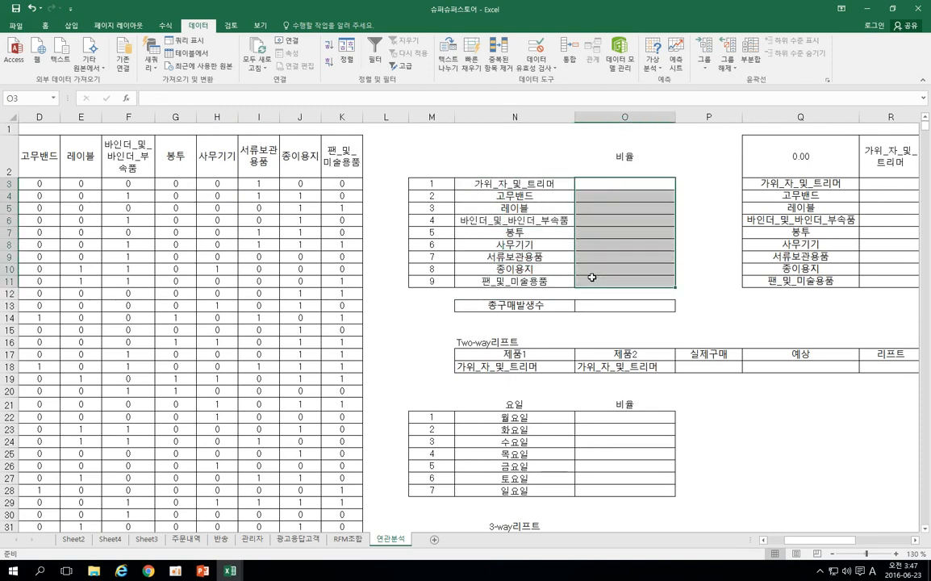
left_click_drag(432, 184, 600, 186)
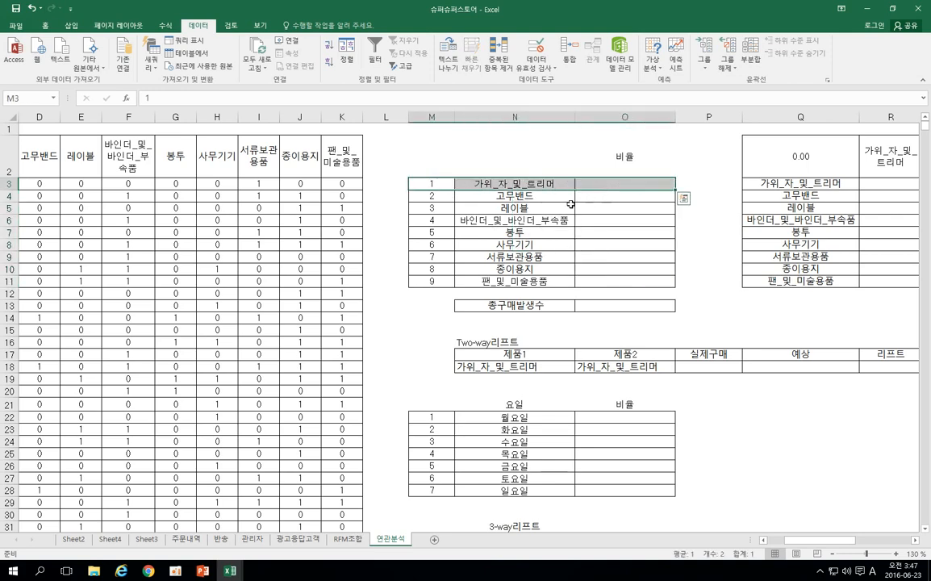
left_click_drag(431, 196, 602, 195)
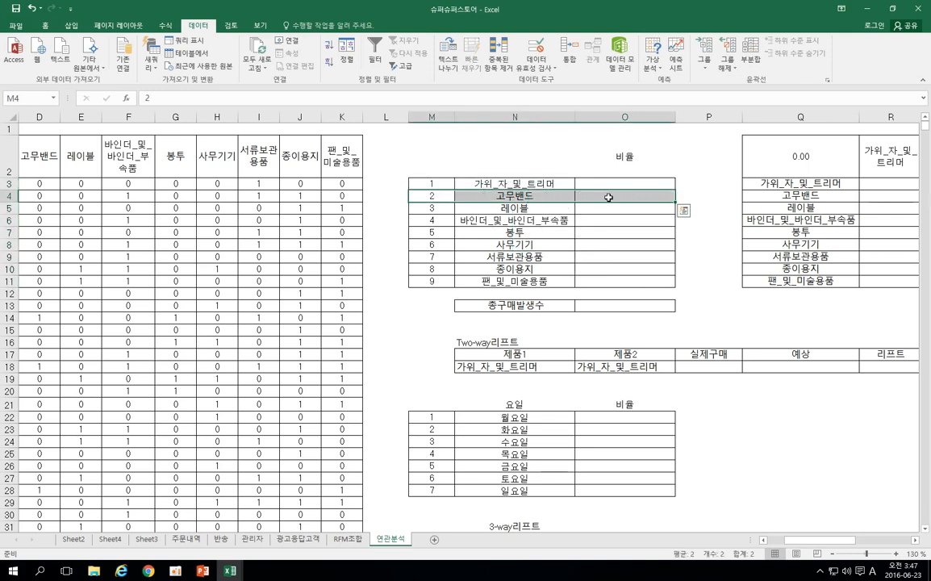
left_click(609, 197)
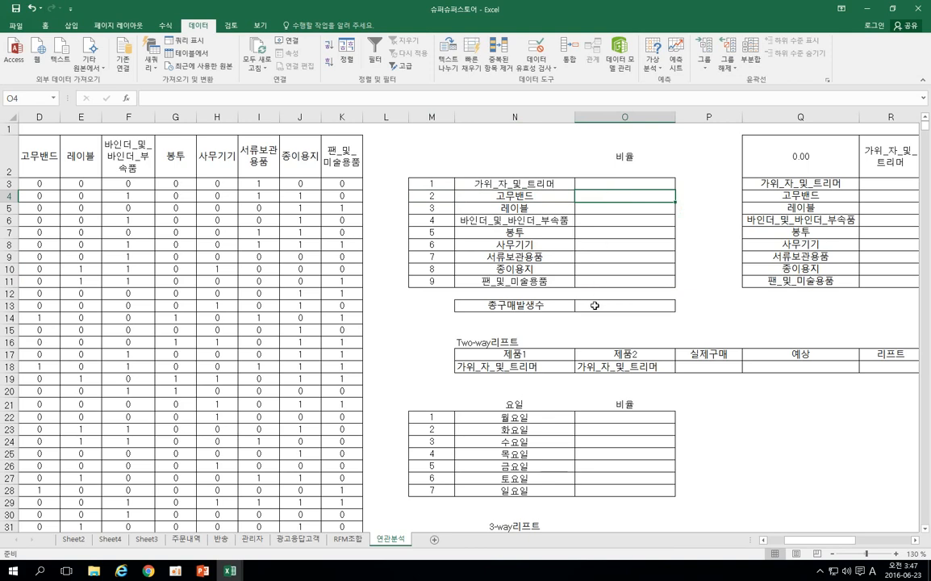
Review the 총구매발생수 row in N13:O13 together with the product 비율 cells in column O.
left_click_drag(594, 306, 600, 179)
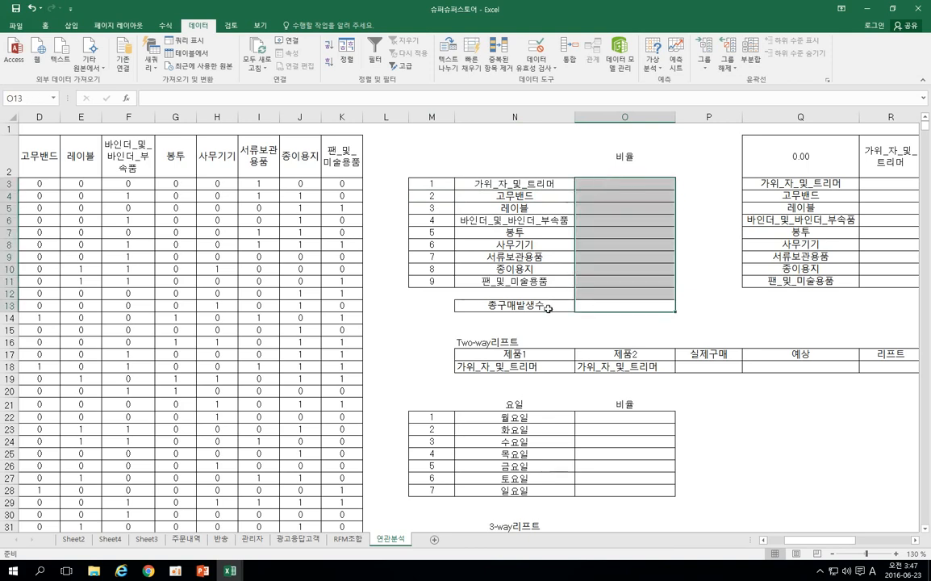
left_click_drag(548, 309, 599, 308)
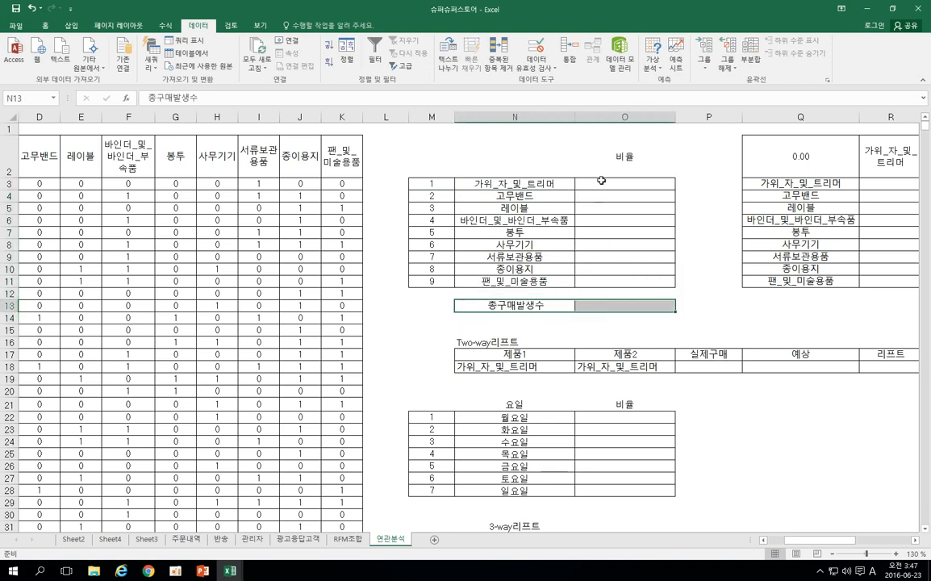
left_click_drag(601, 181, 607, 278)
left_click(606, 278)
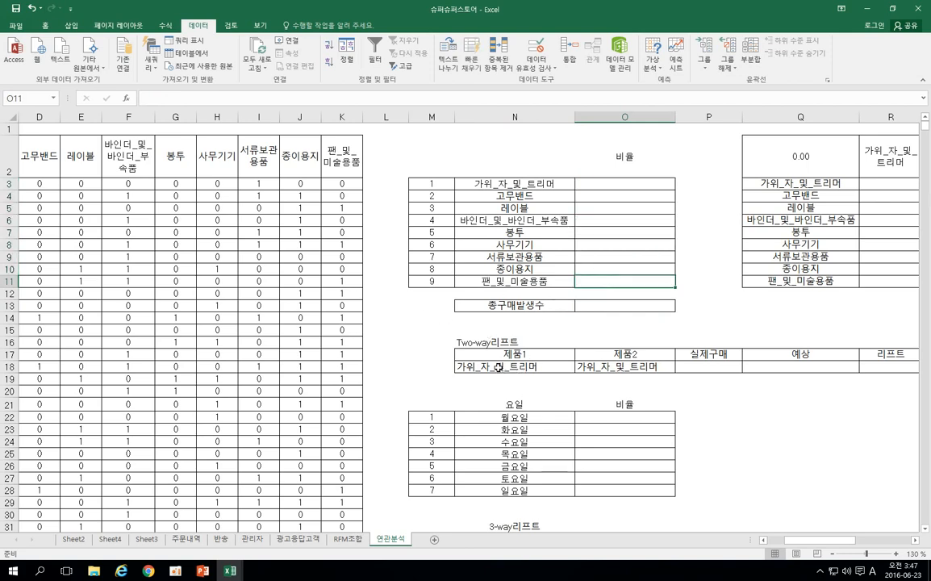
Examine the Two-way리프트 table's 제품1, 제품2, 실제구매, 예상 and 리프트 columns in rows 17 and 18.
left_click_drag(517, 354, 517, 367)
left_click_drag(594, 355, 601, 367)
left_click_drag(531, 357, 601, 371)
left_click_drag(700, 355, 713, 375)
left_click_drag(799, 355, 799, 367)
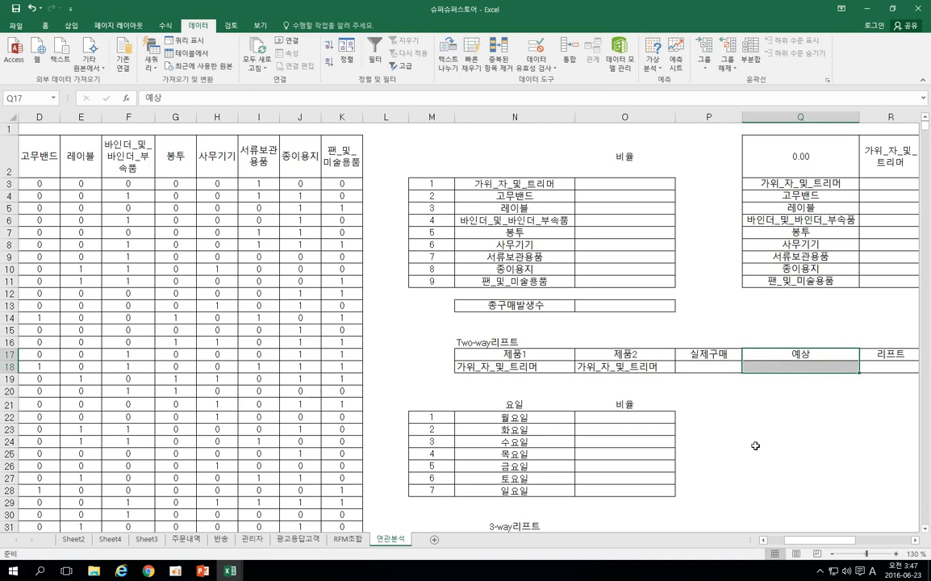
left_click_drag(821, 540, 843, 541)
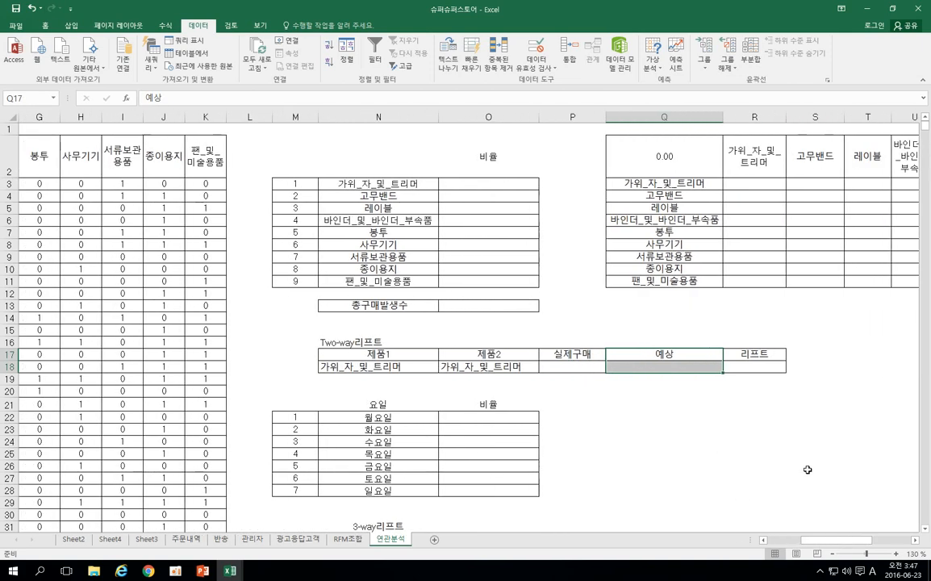
left_click_drag(753, 358, 755, 368)
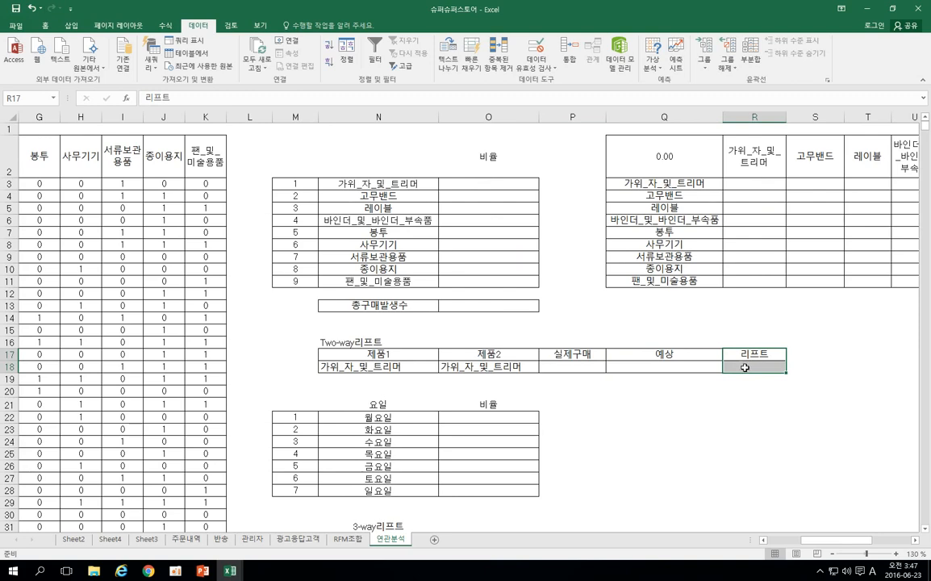
left_click(770, 539)
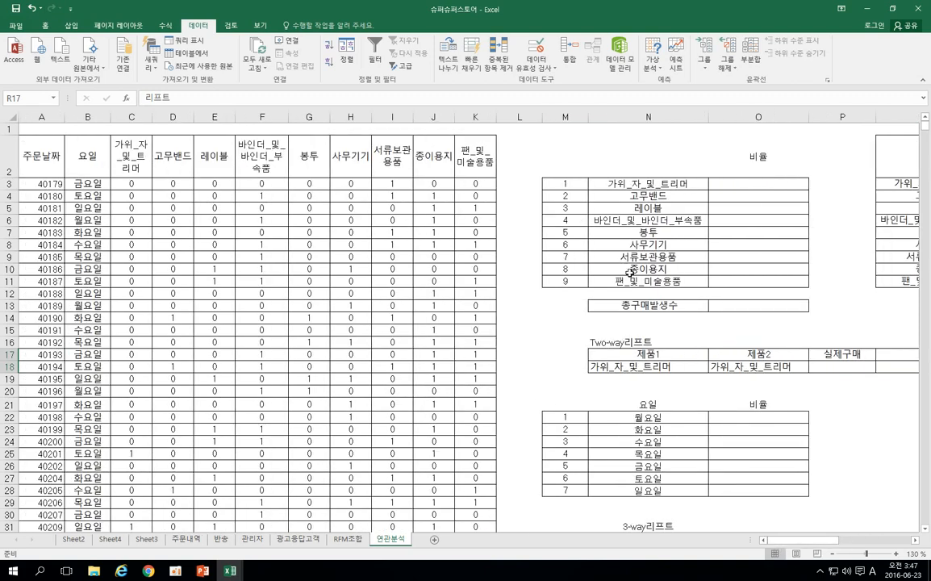
Compare the product names in column N and ratio cell O3 with the 가위_자_및_트리머 data column C.
left_click(642, 184)
left_click(643, 197)
left_click(641, 209)
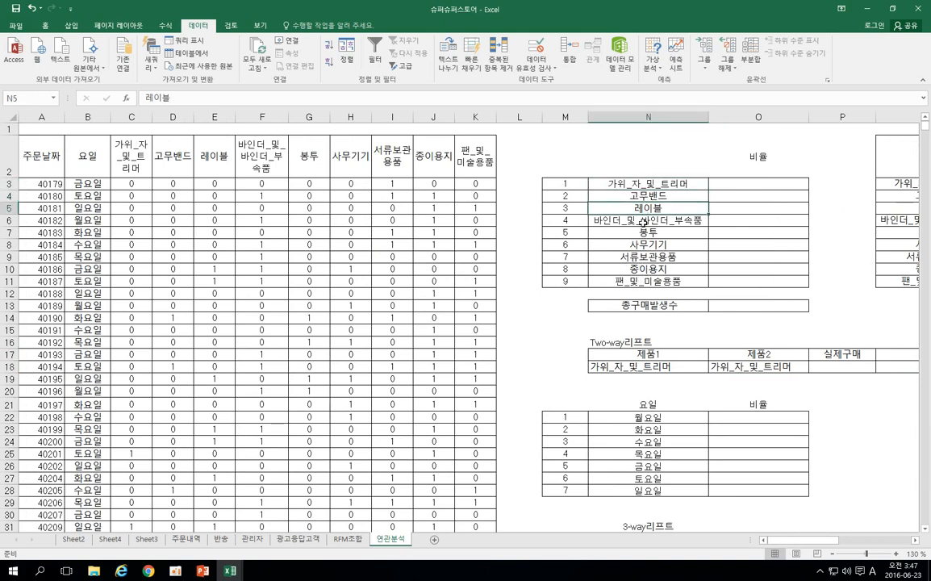
left_click(641, 221)
left_click(638, 233)
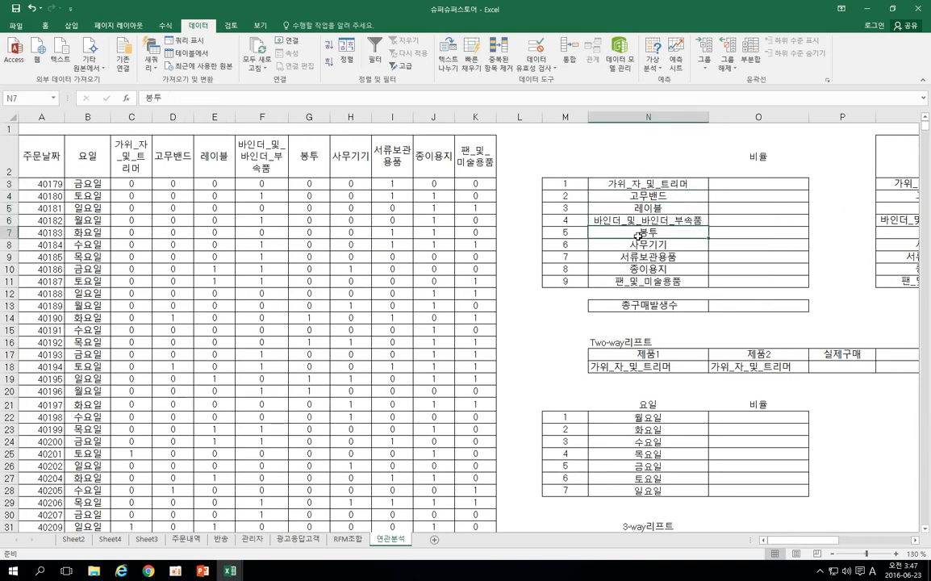
left_click(732, 185)
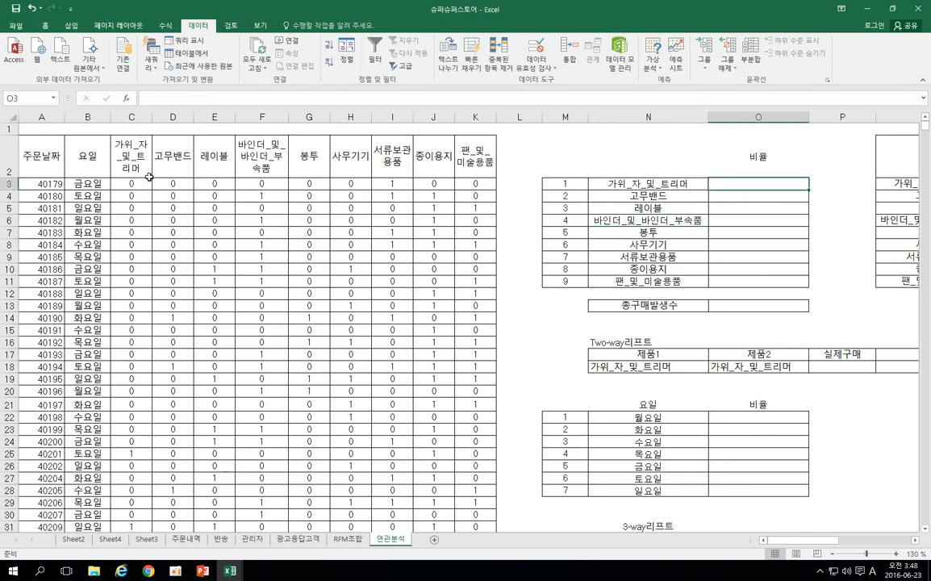
left_click_drag(136, 160, 143, 337)
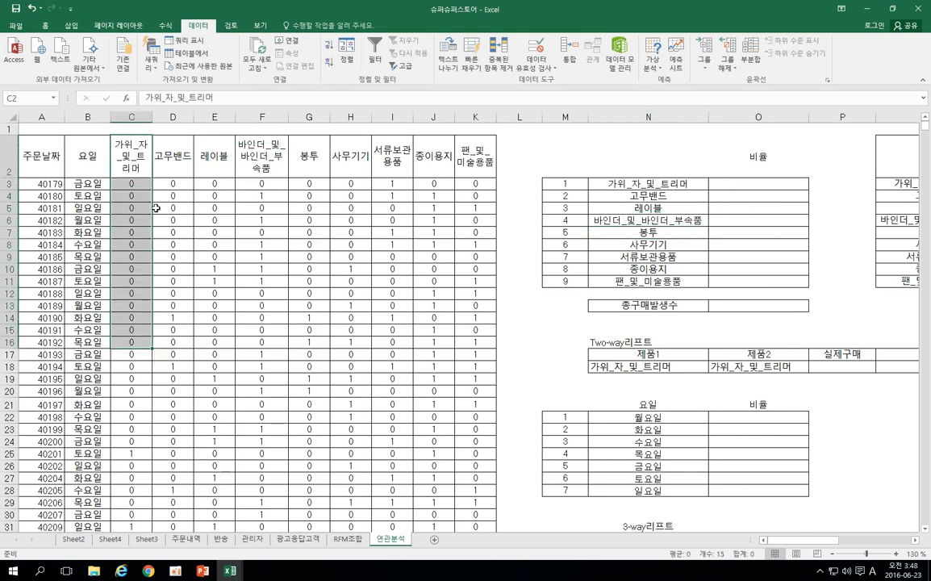
left_click(142, 184)
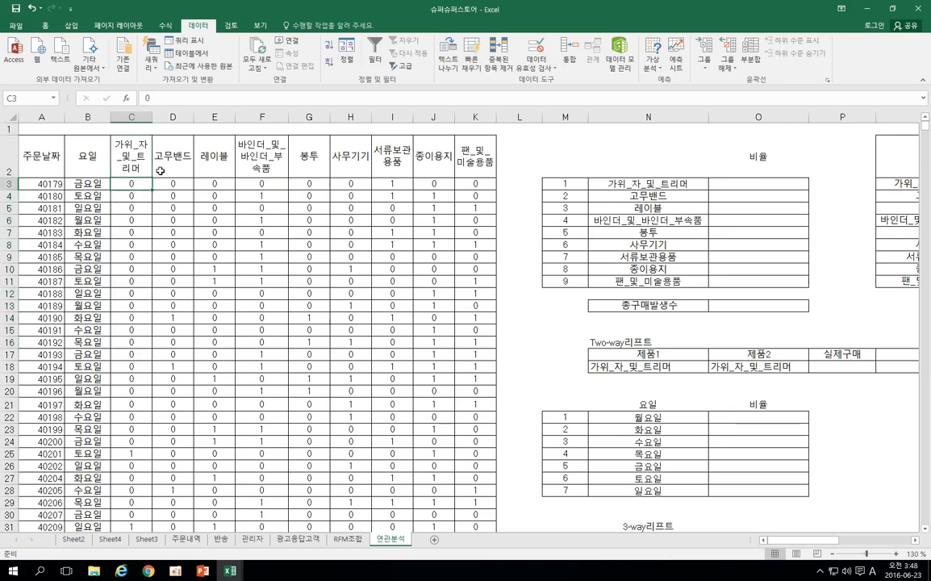
left_click(134, 162)
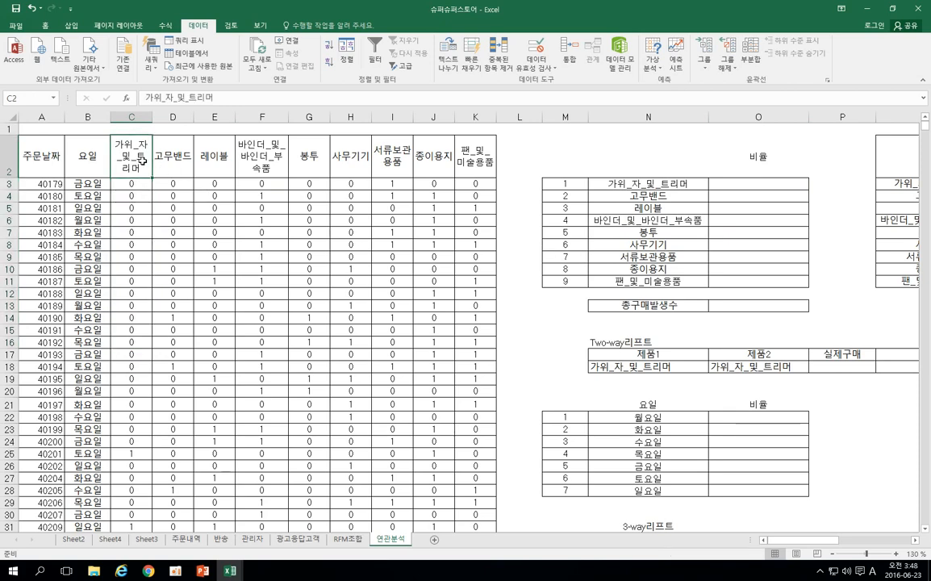
Check the range referenced by the defined name for 바인더_및_바인더_부속품 in the Name Manager, widening the name column to read it.
left_click(166, 25)
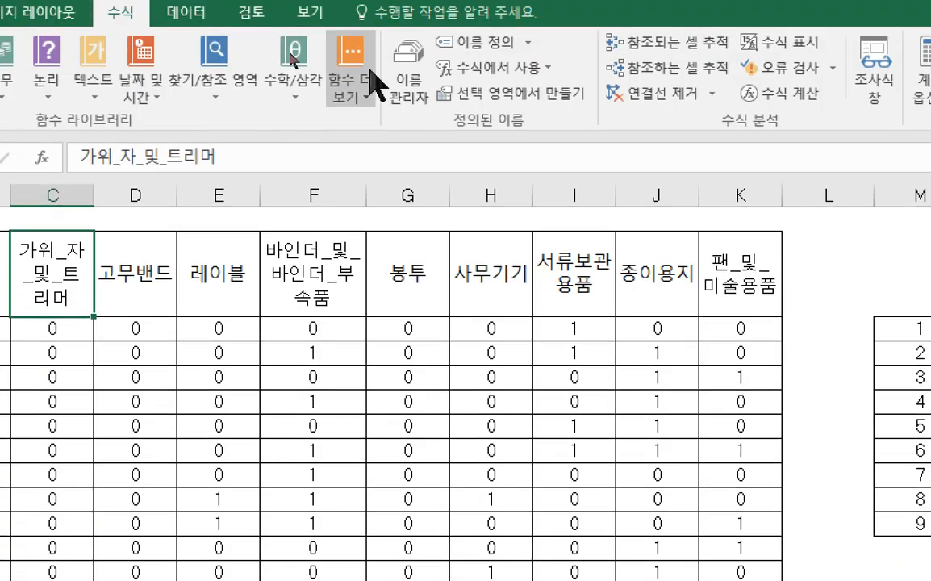
left_click(310, 61)
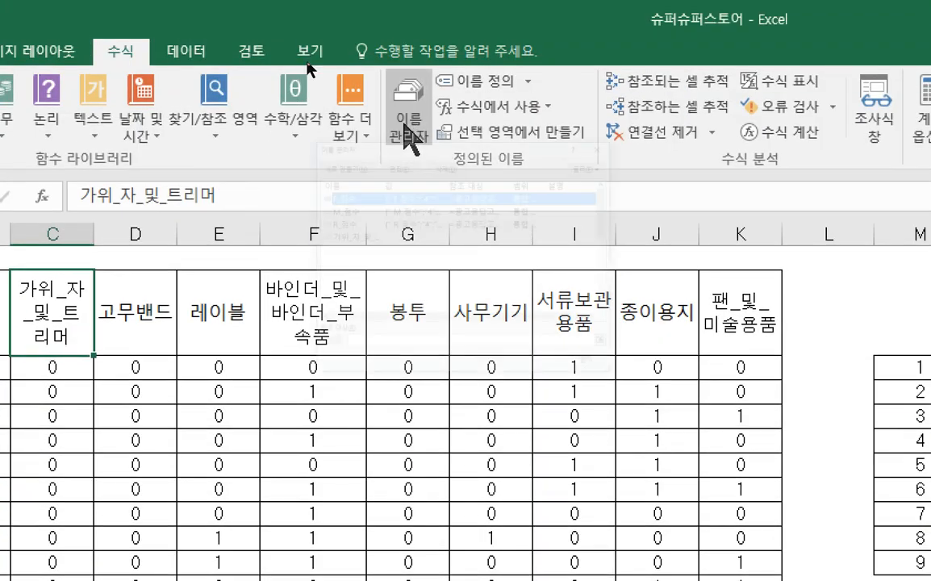
left_click_drag(514, 305, 308, 122)
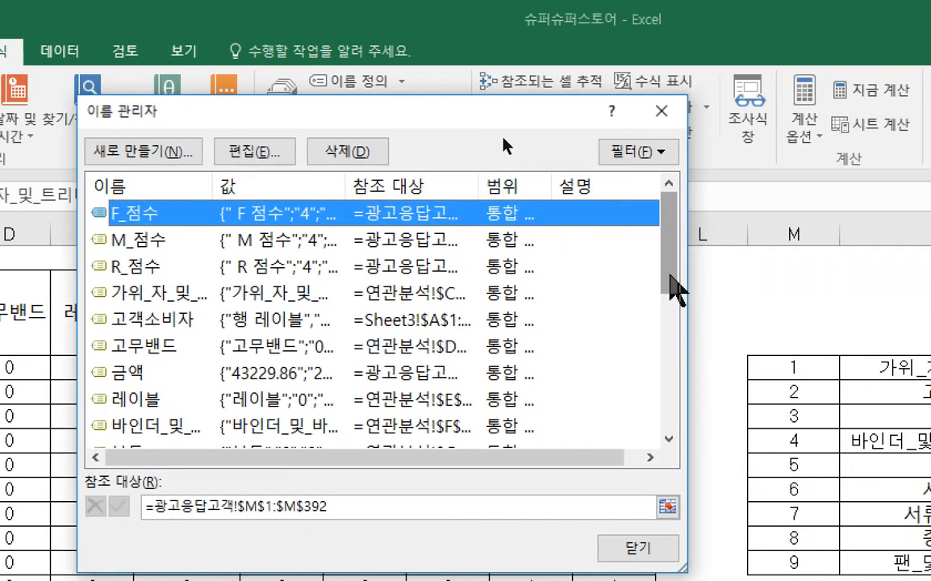
left_click_drag(673, 286, 671, 322)
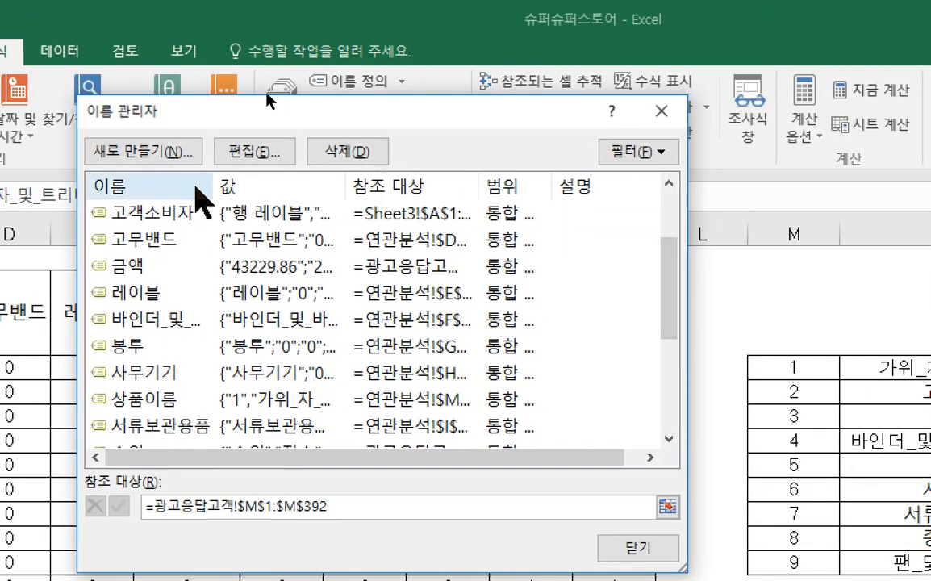
left_click_drag(214, 184, 288, 184)
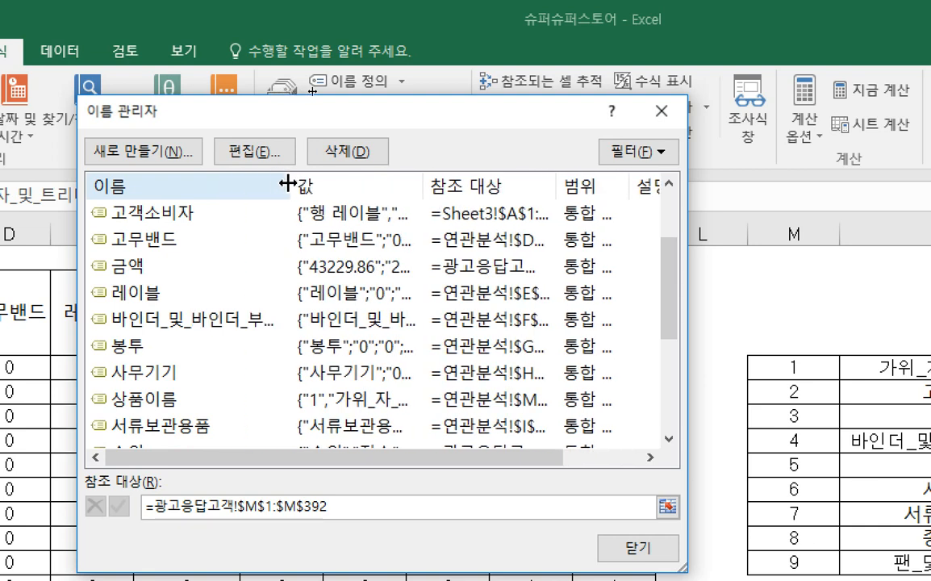
left_click(169, 319)
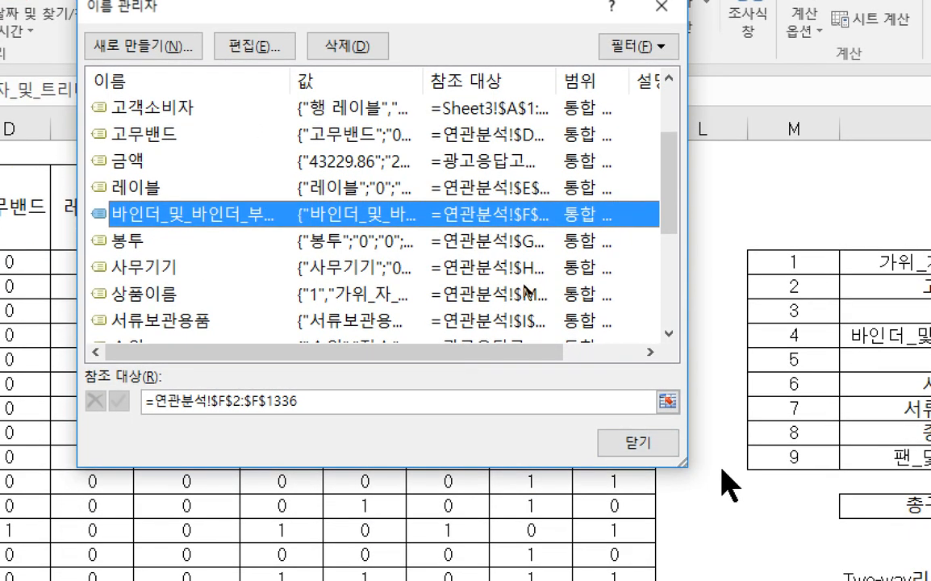
left_click(663, 444)
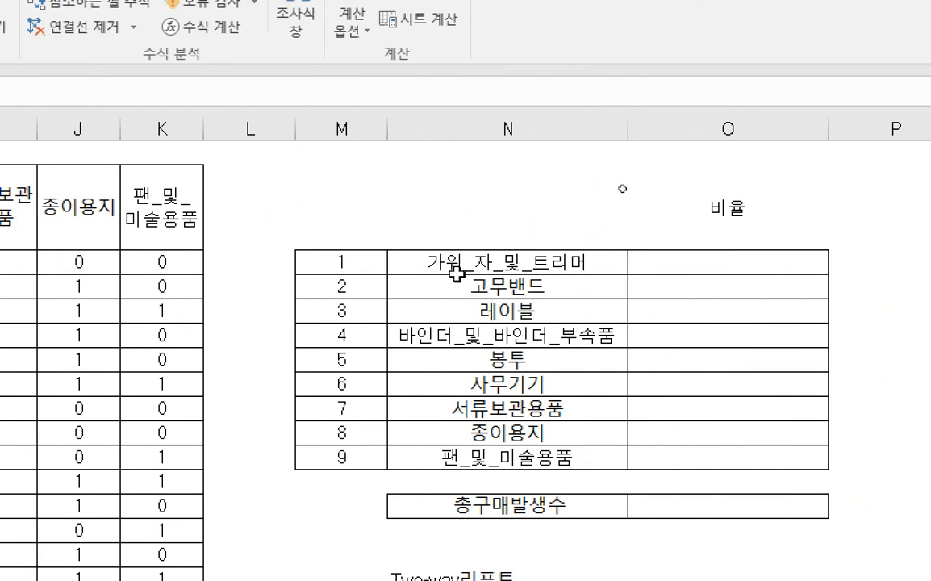
Compare the product names in N3:N11 with the 가위_자_및_트리머 column header in C2.
left_click_drag(457, 274, 427, 452)
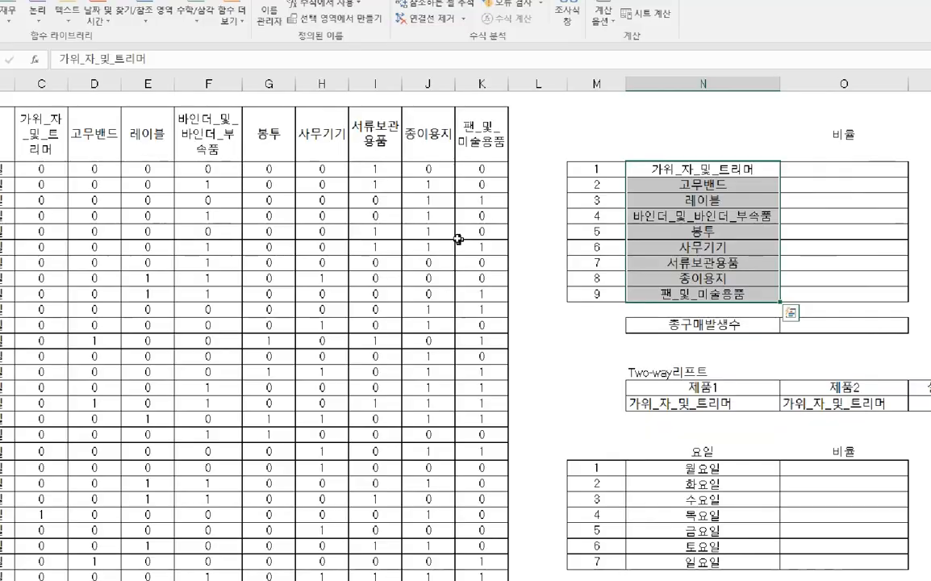
key("ctrl+q")
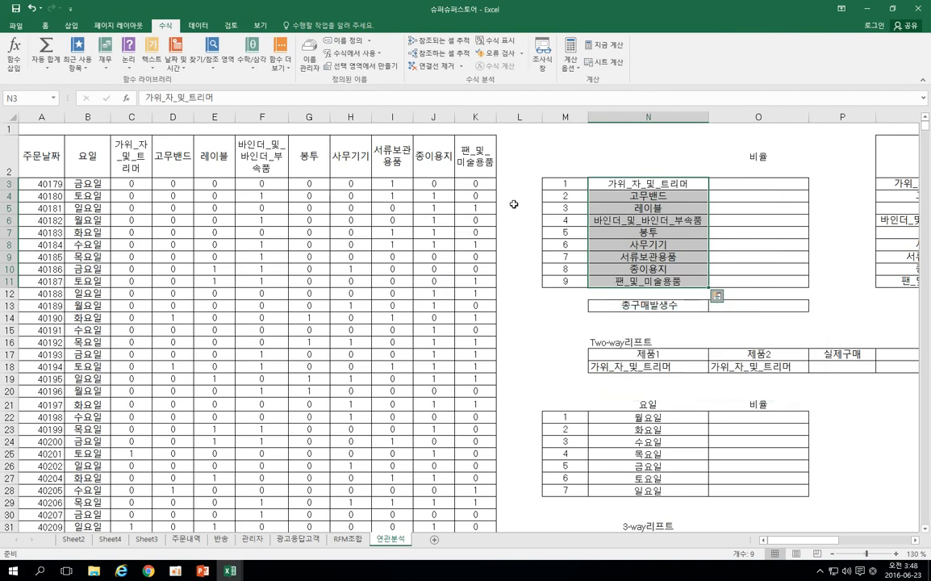
left_click(514, 207)
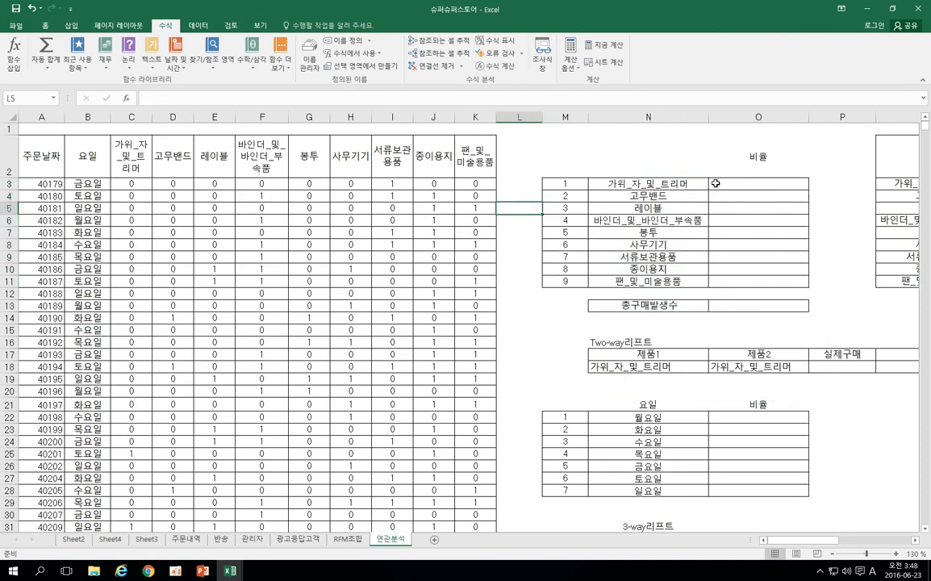
left_click_drag(126, 141, 135, 169)
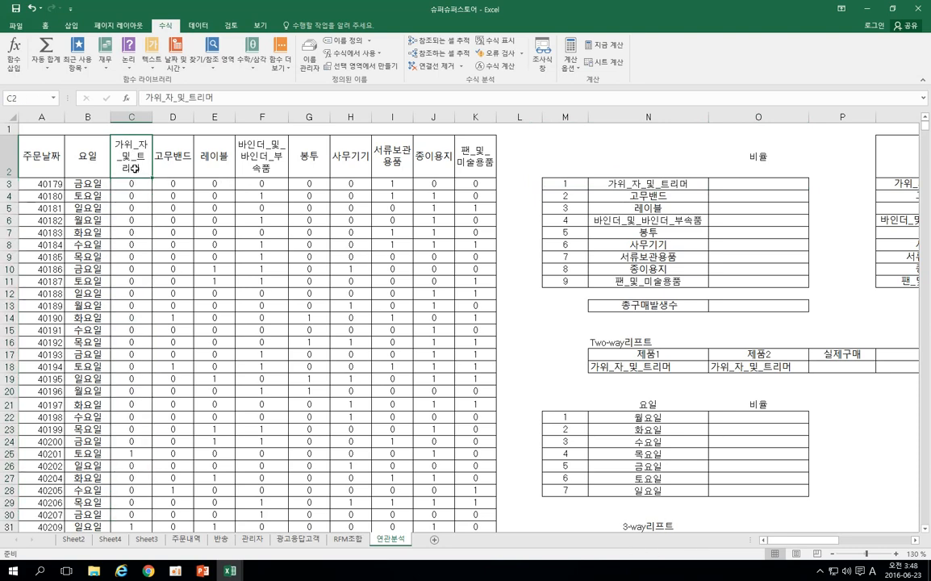
Check the defined name covering the 가위_자_및_트리머 data column from C2 down, widening the Name Box to read it.
key("ctrl+shift+Down")
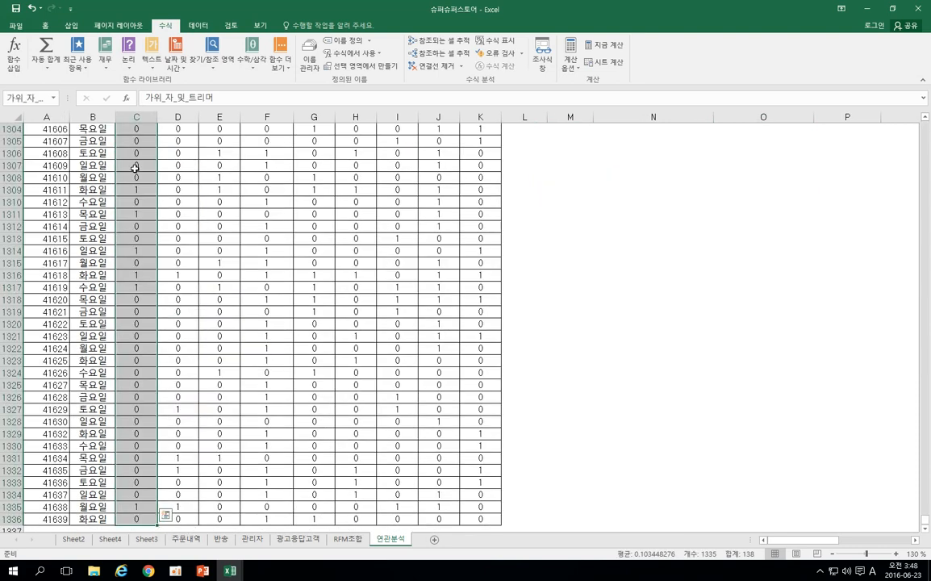
left_click_drag(64, 99, 121, 99)
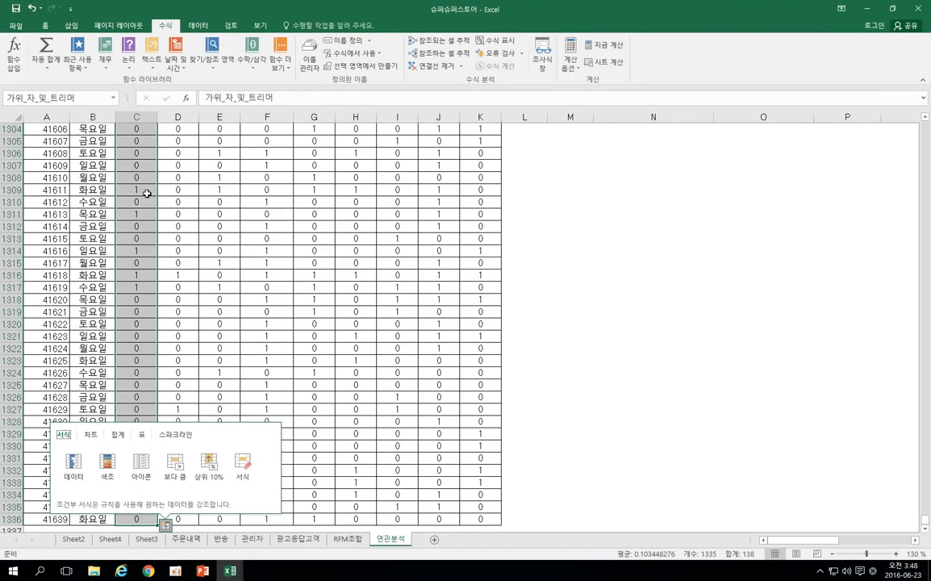
left_click(147, 193)
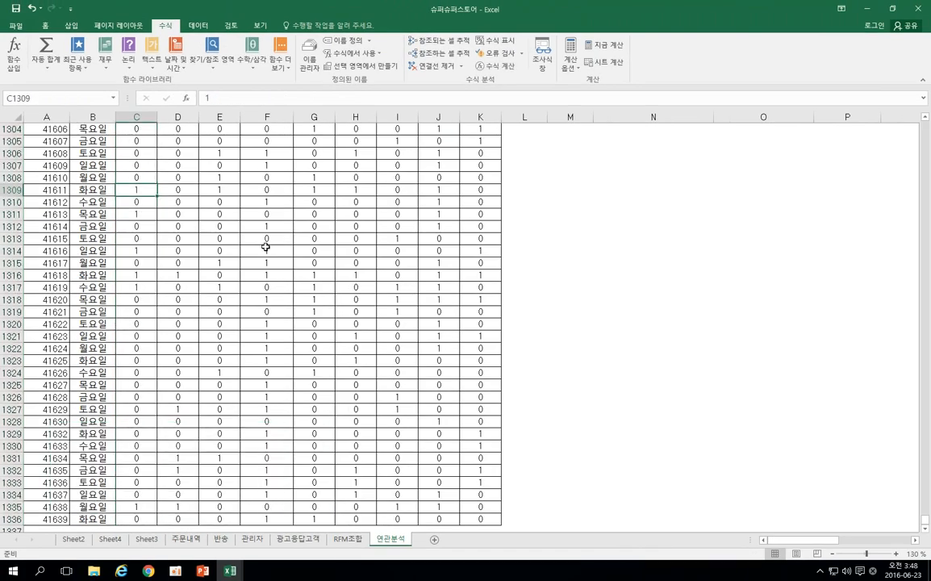
key("ctrl+Up")
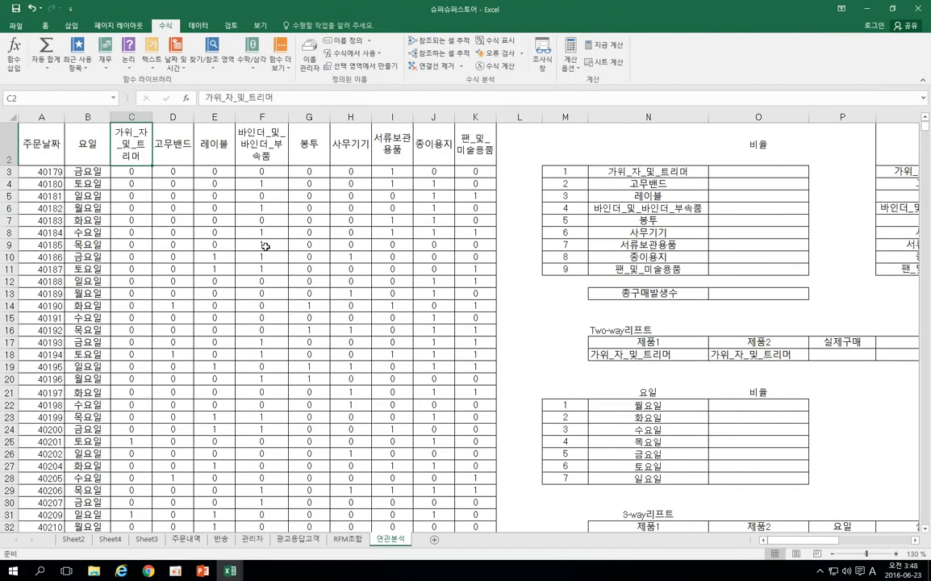
Begin a formula in ratio cell O3 for 가위_자_및_트리머, clearing the partial function name after the equals sign.
left_click(735, 175)
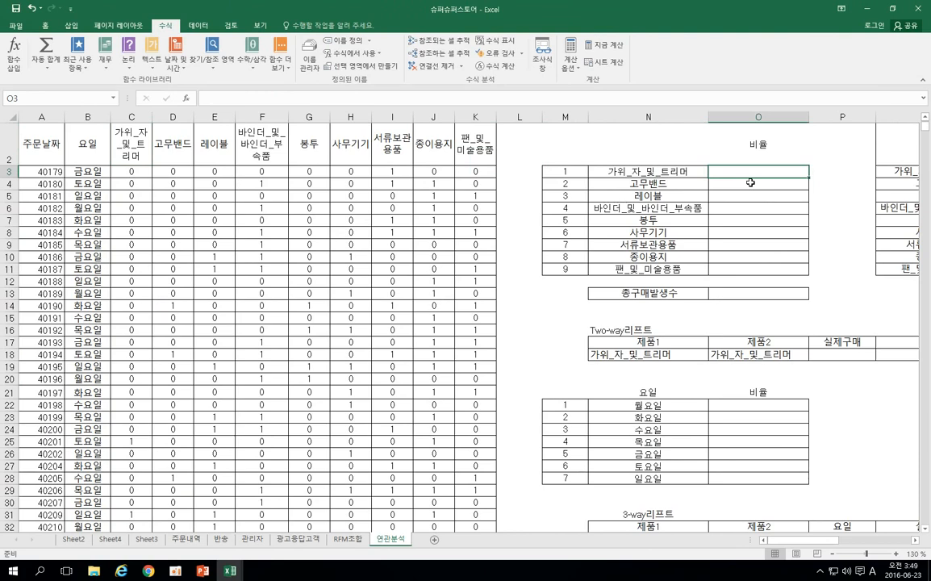
type("=co")
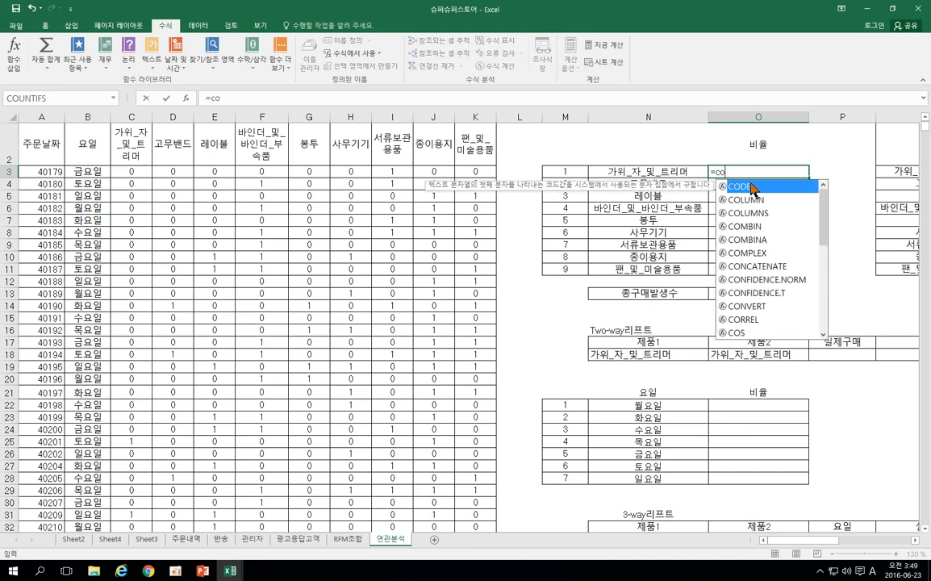
type("un")
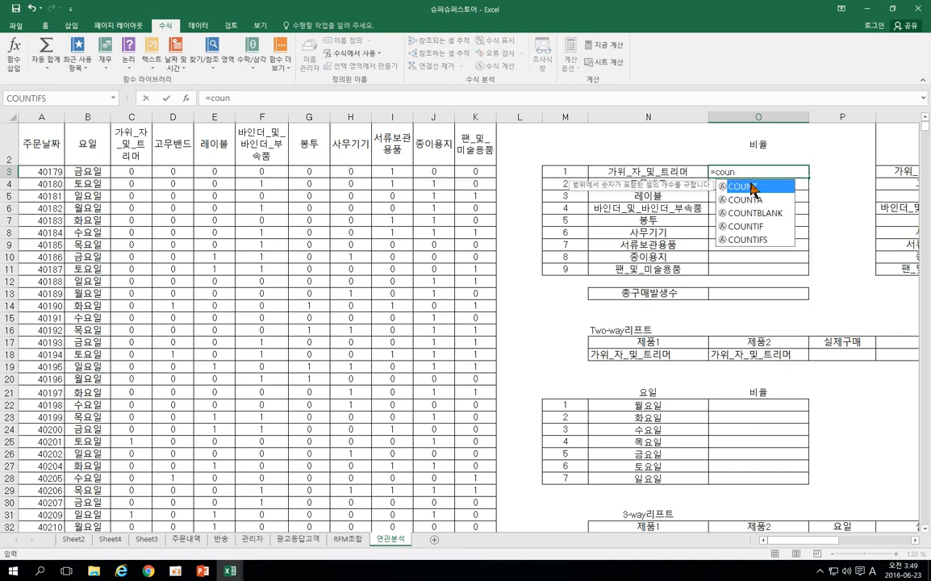
left_click(766, 226)
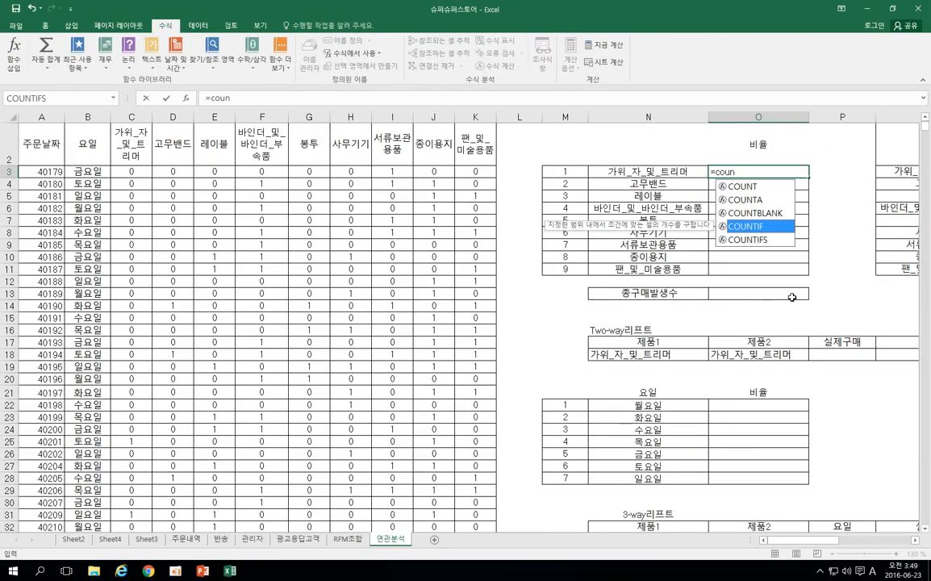
key("Escape")
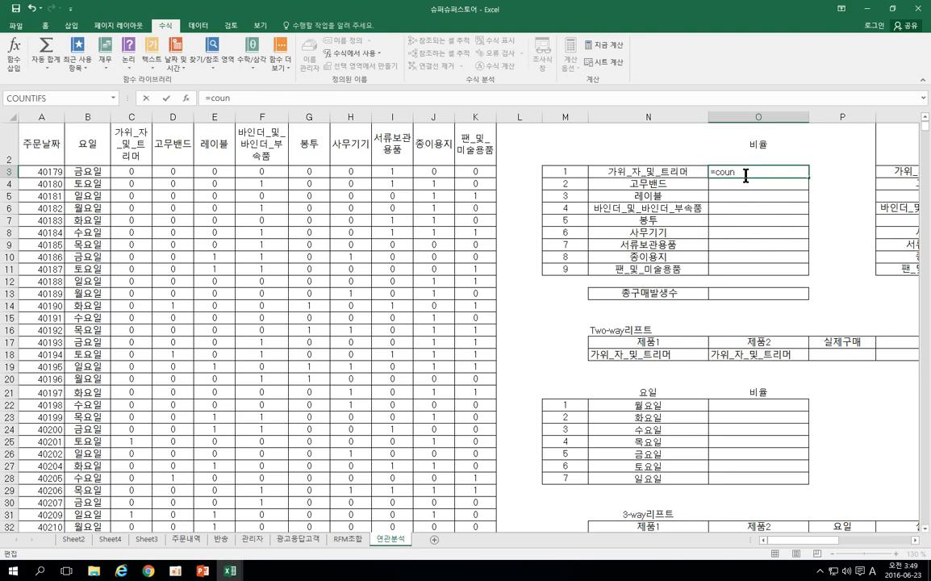
key("BackSpace")
key("BackSpace")
key("BackSpace")
key("BackSpace")
type("coun")
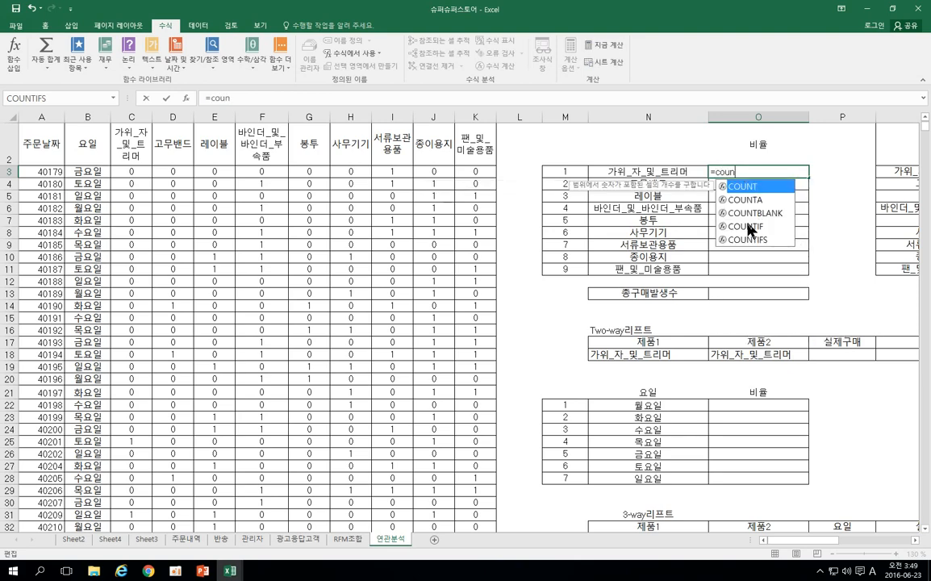
left_click(748, 229)
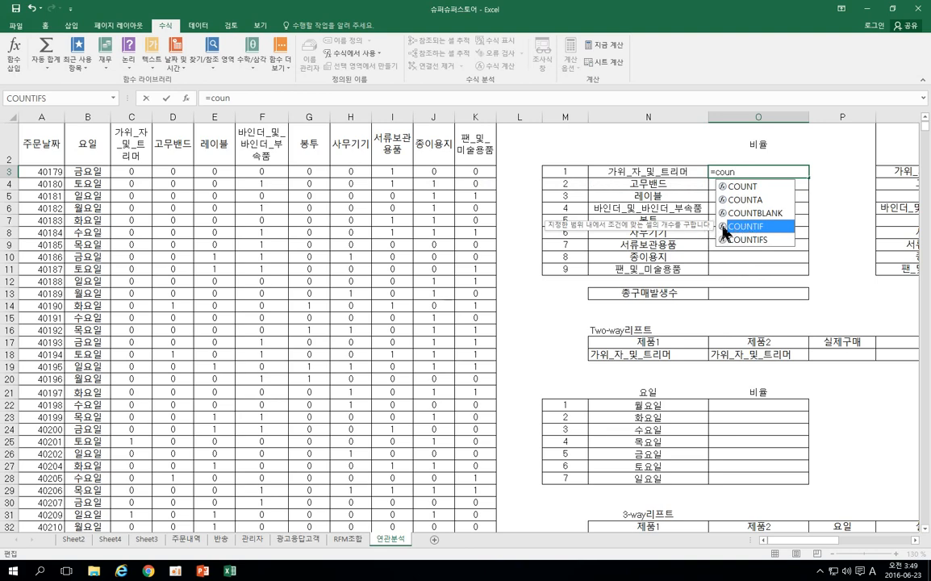
left_click(291, 98)
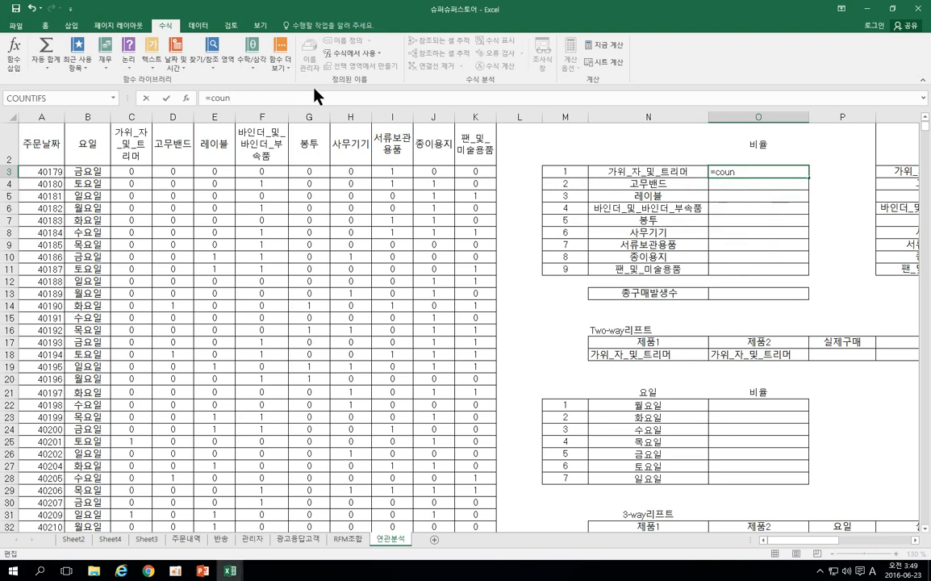
key("BackSpace")
key("BackSpace")
key("BackSpace")
key("BackSpace")
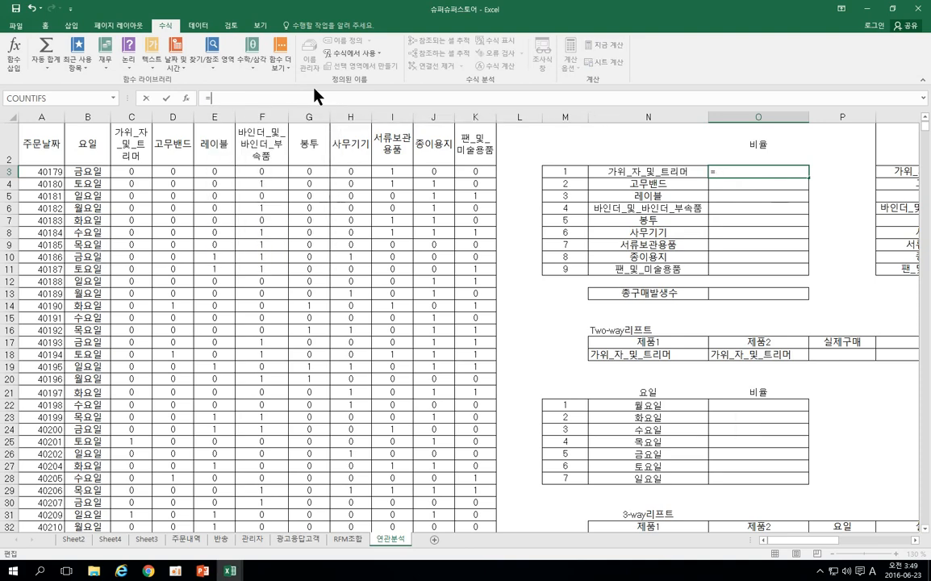
Complete the formula in O3 as a COUNTIF over the named range 가위_자_및_트리머 with criteria 1.
type("count")
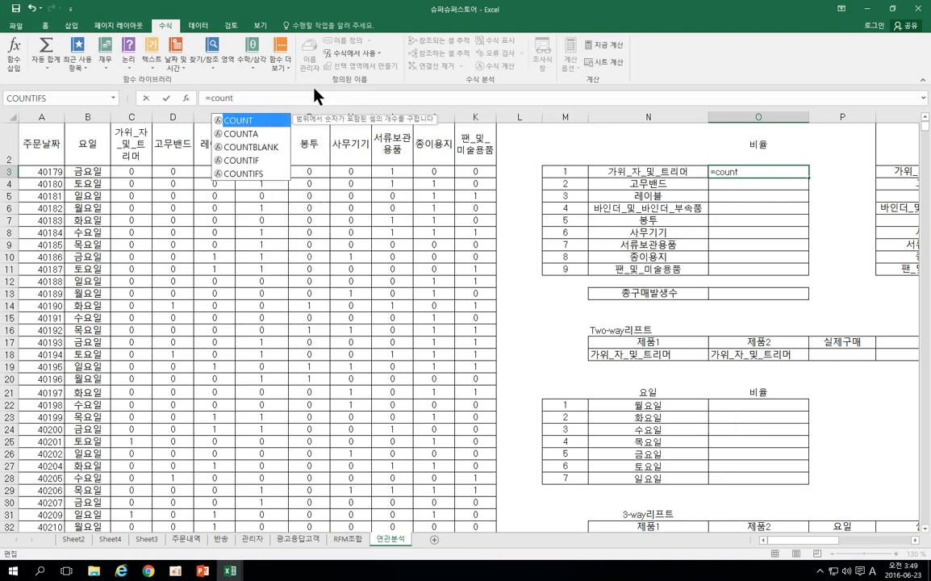
type("if")
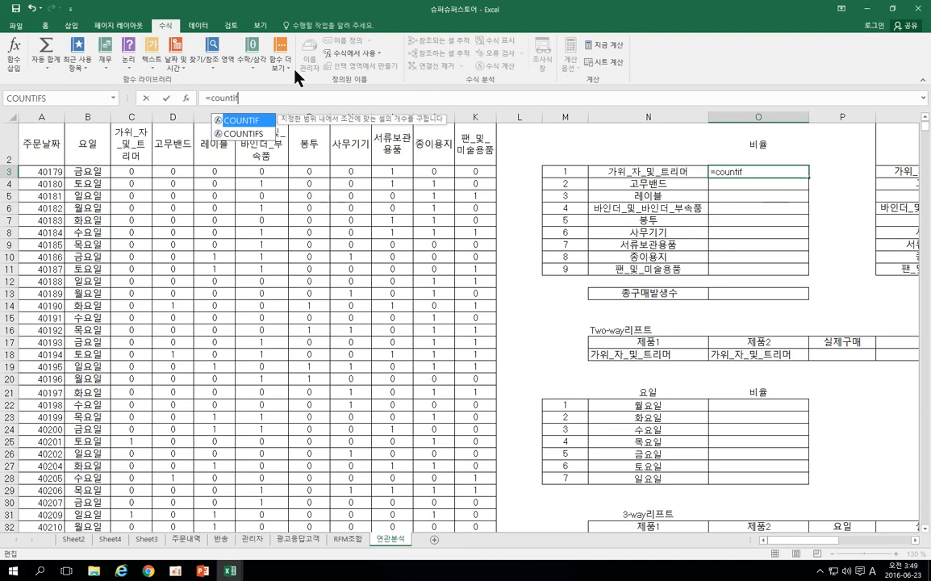
type("(")
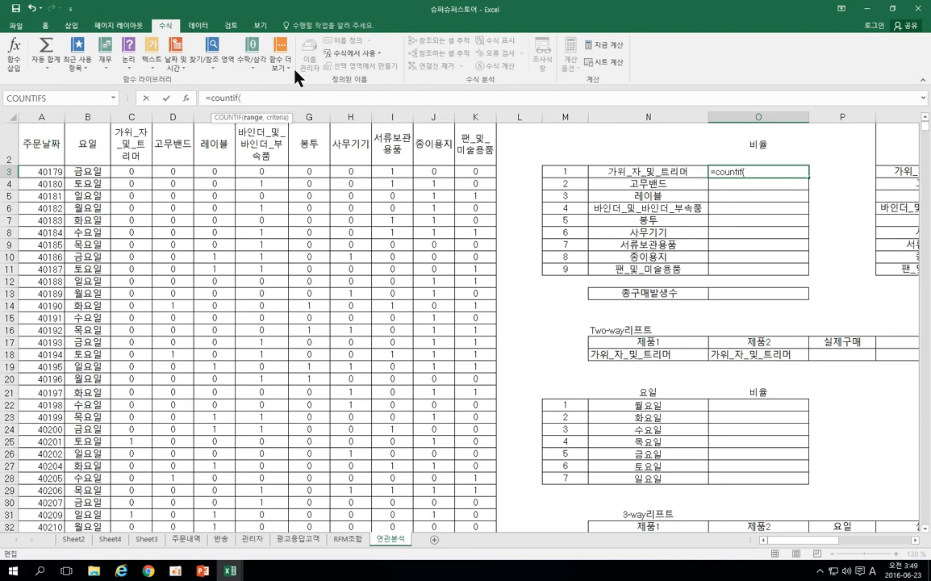
left_click(185, 97)
left_click_drag(299, 109, 470, 250)
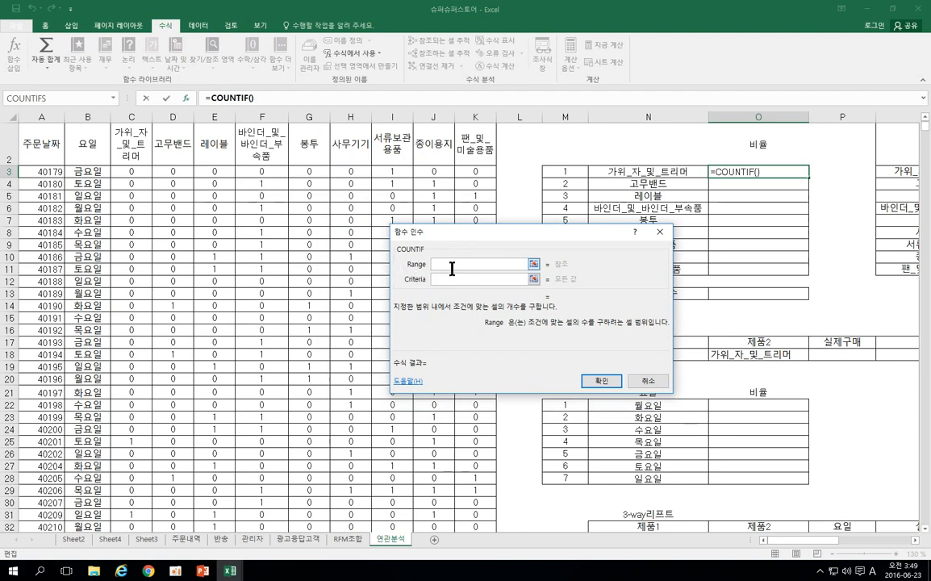
left_click(364, 54)
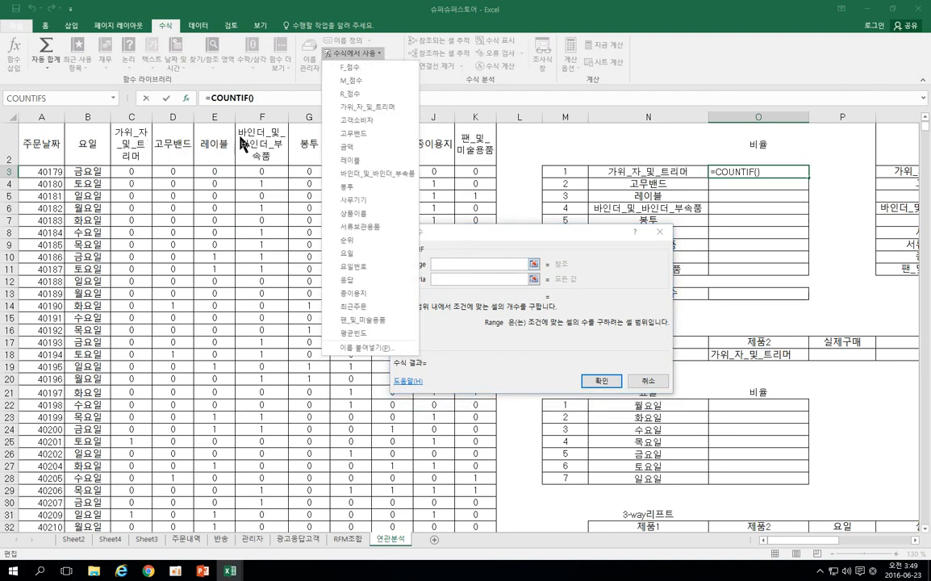
left_click(379, 106)
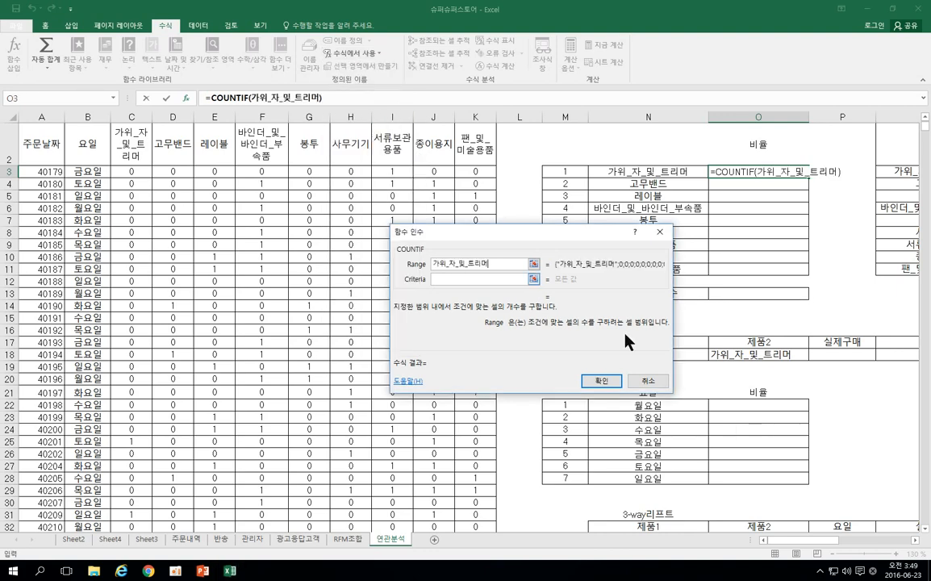
left_click(484, 278)
type("1")
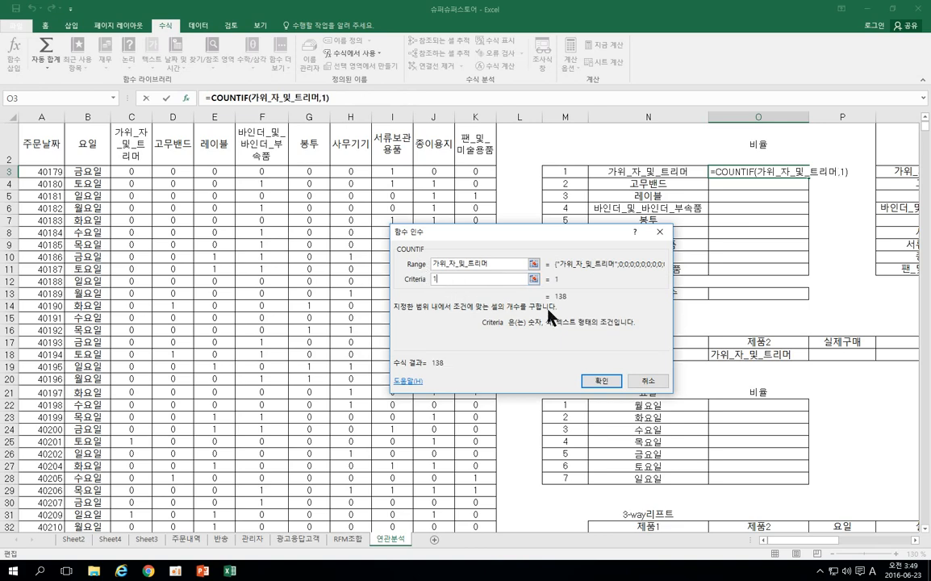
left_click(598, 383)
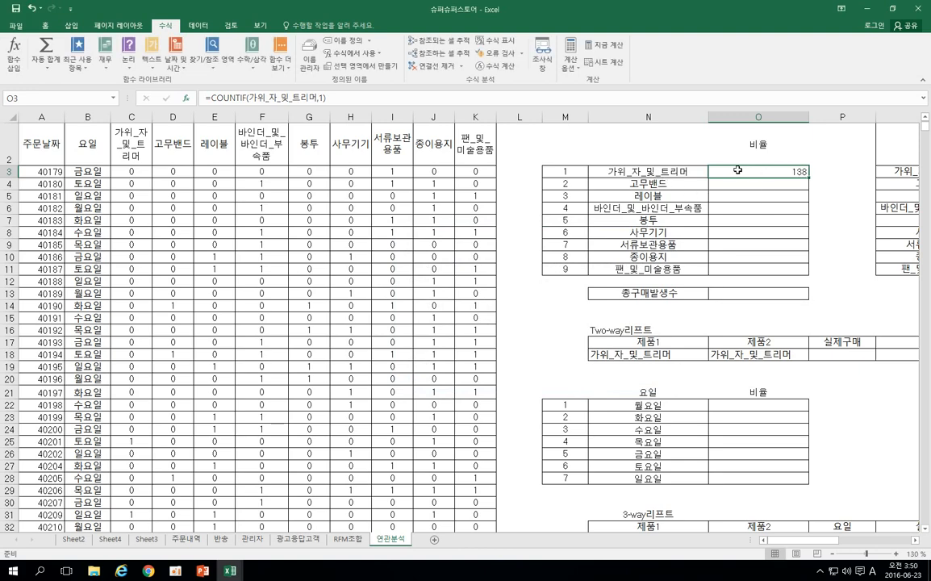
Review the range and criteria arguments of the COUNTIF formula in O3.
double_click(737, 171)
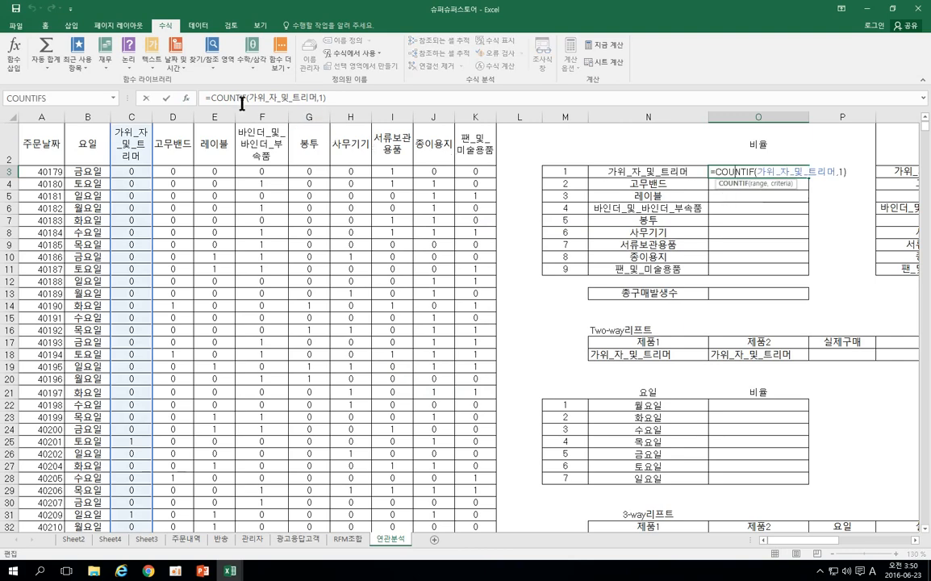
left_click(185, 98)
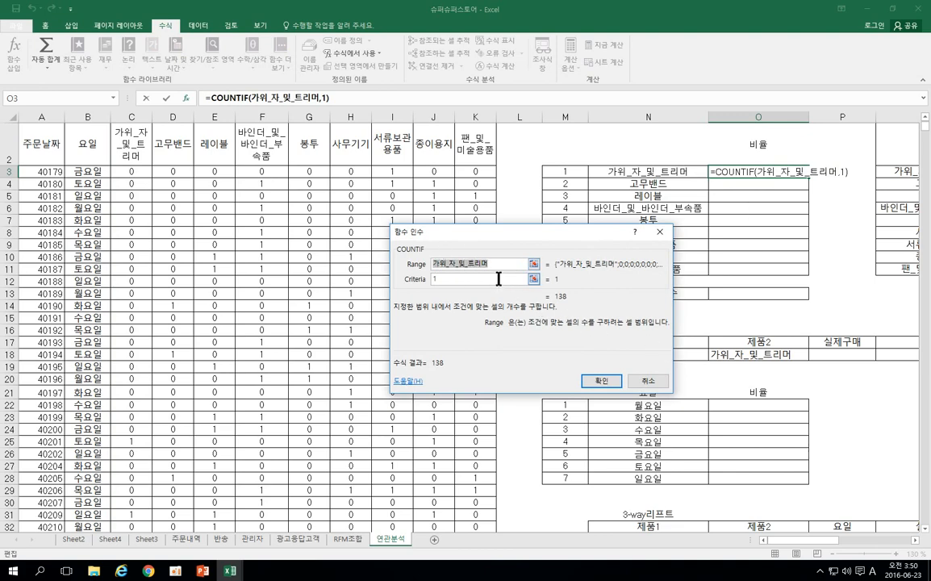
left_click(601, 380)
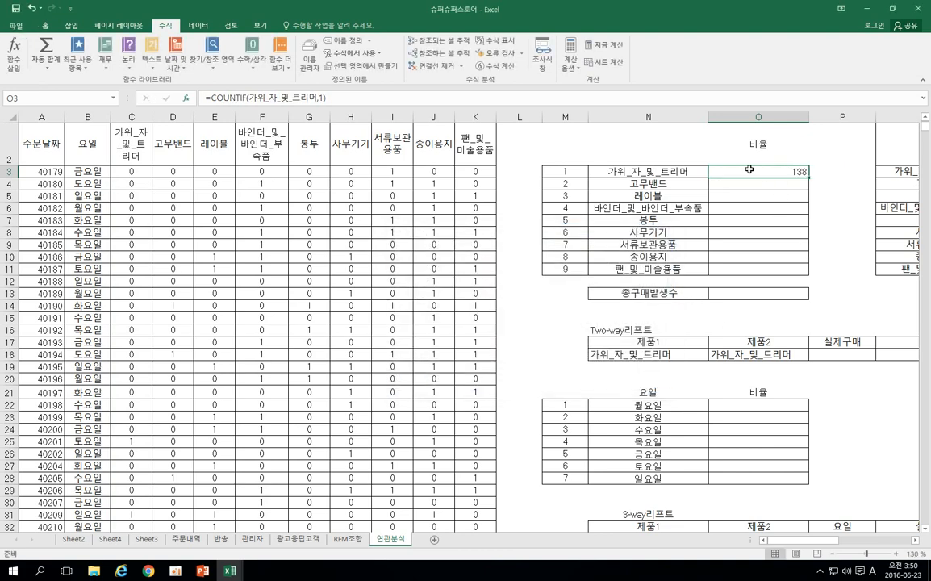
Try the formula =INDIRECT(N3) in the empty header cell N2 and discard the entry.
scroll(793, 200, "up", 2)
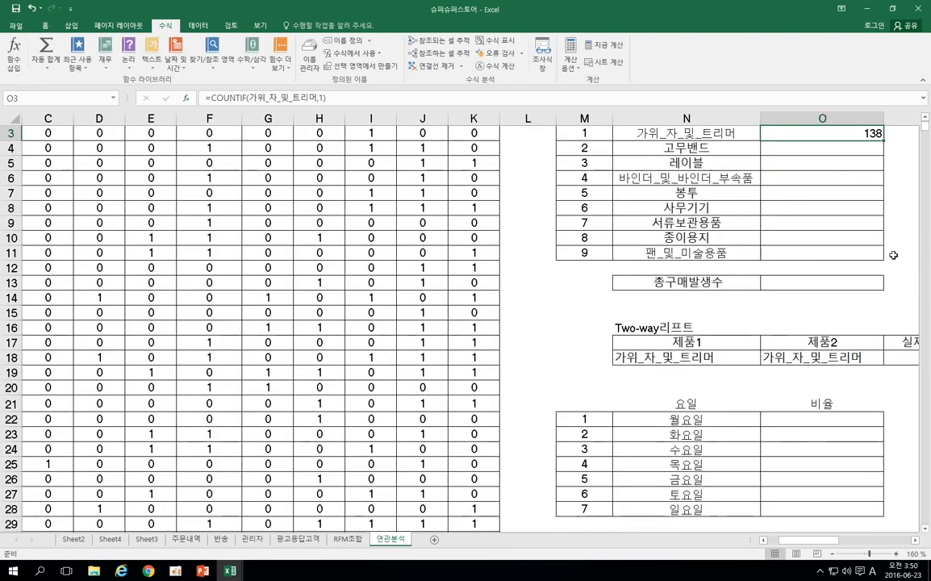
left_click_drag(797, 544, 804, 544)
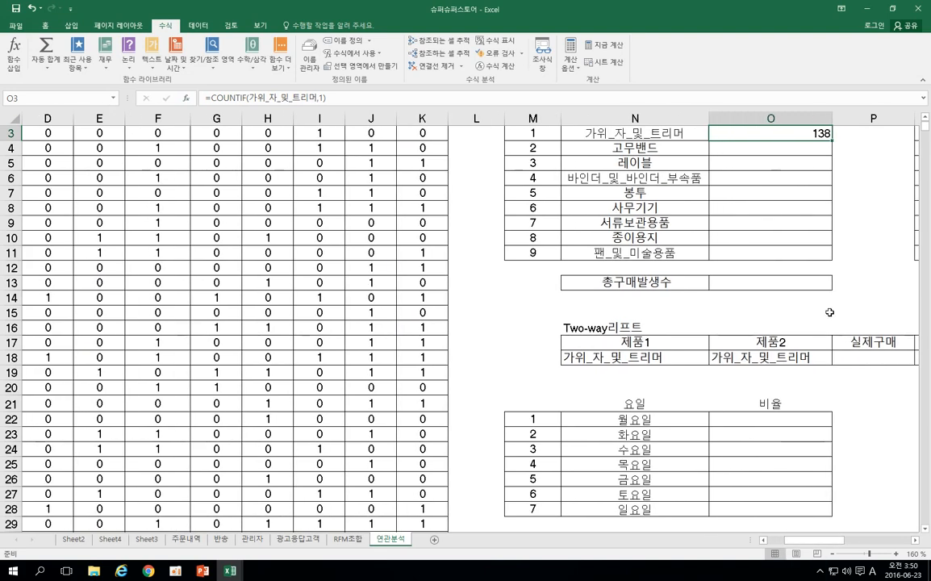
scroll(831, 311, "up", 1)
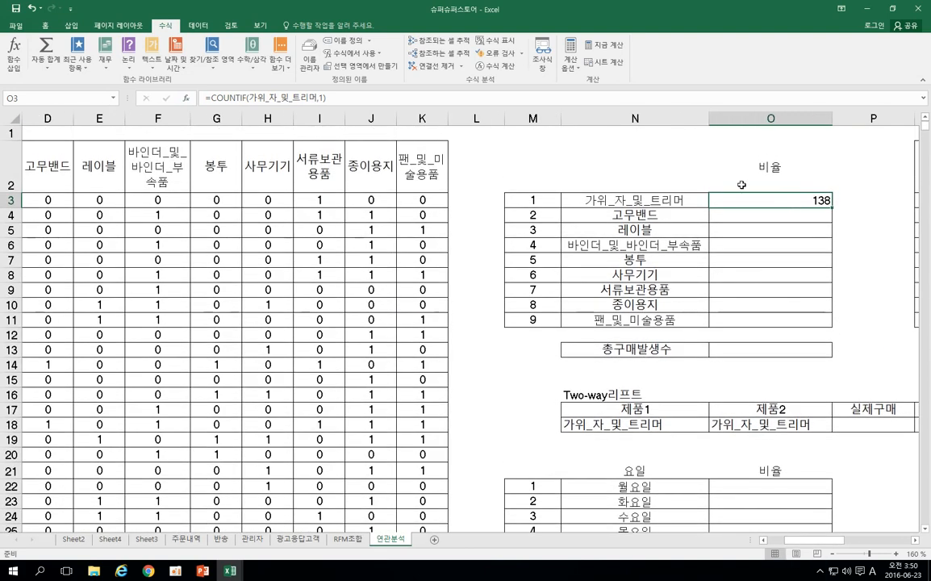
left_click(769, 179)
left_click(668, 176)
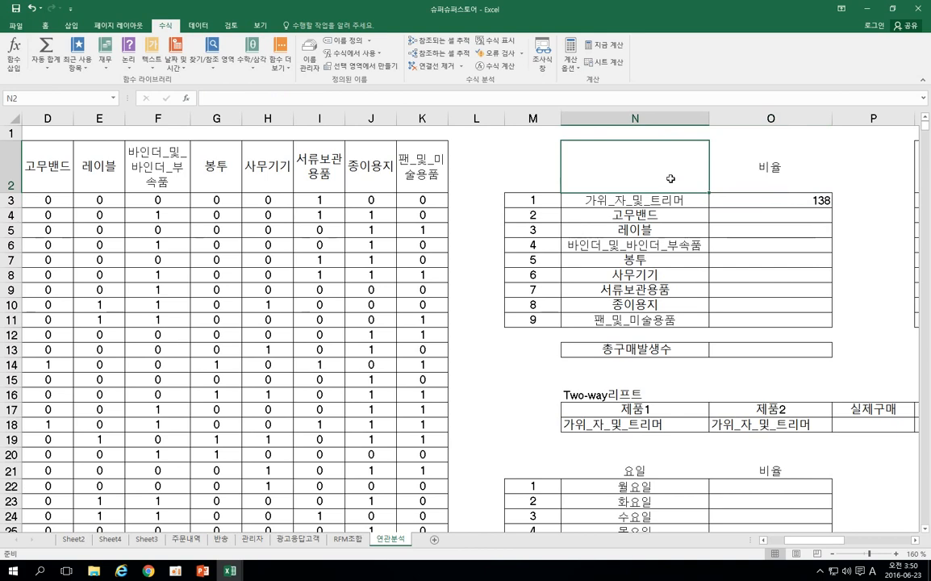
type("=ind")
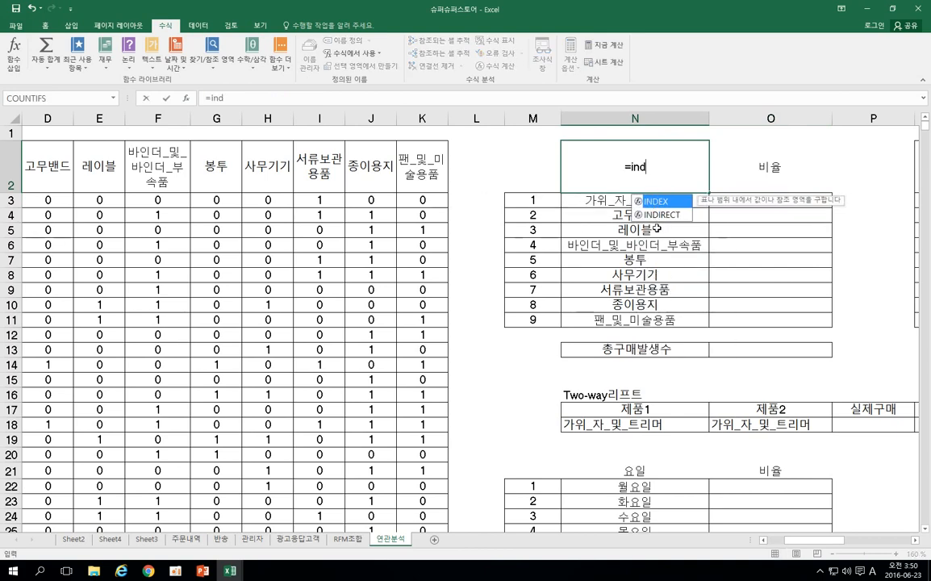
left_click(656, 217)
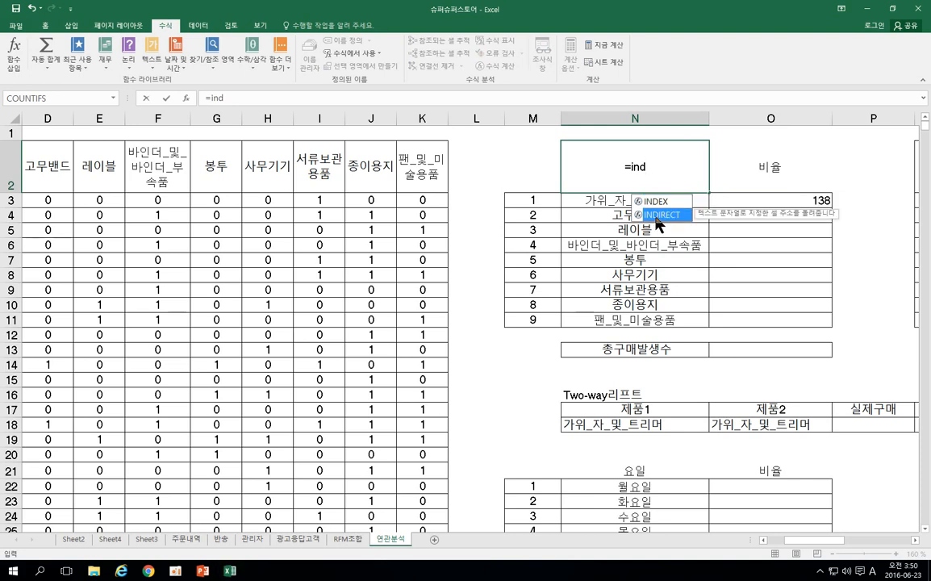
double_click(656, 216)
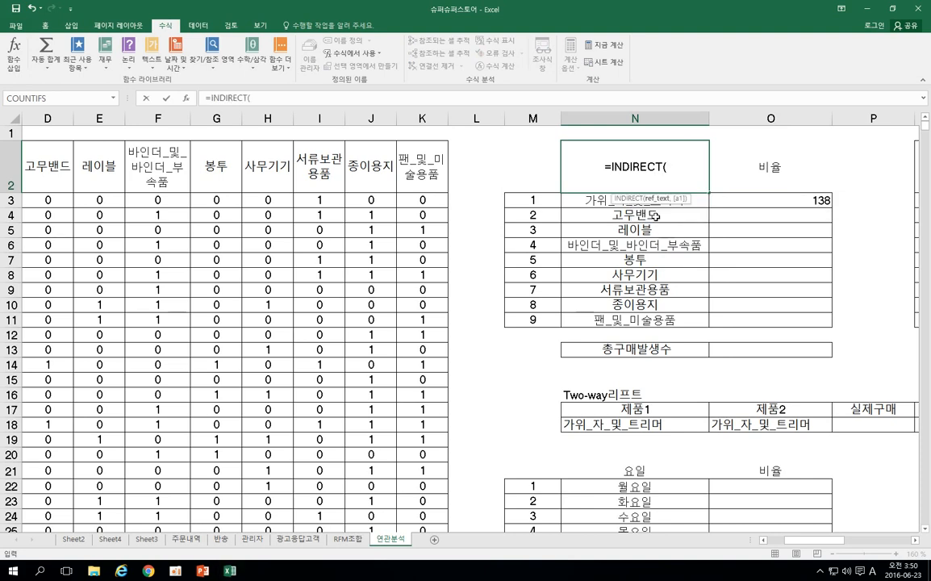
left_click(595, 201)
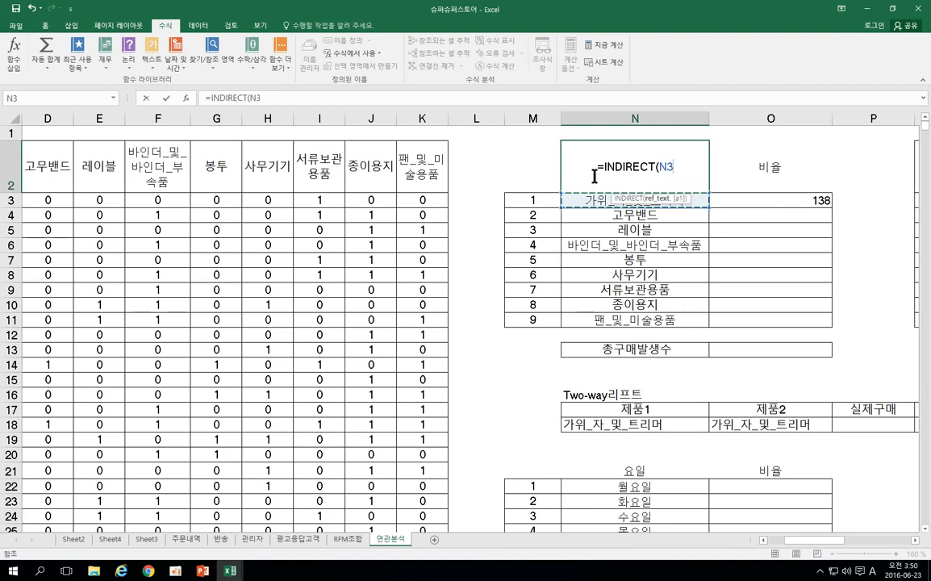
left_click(278, 96)
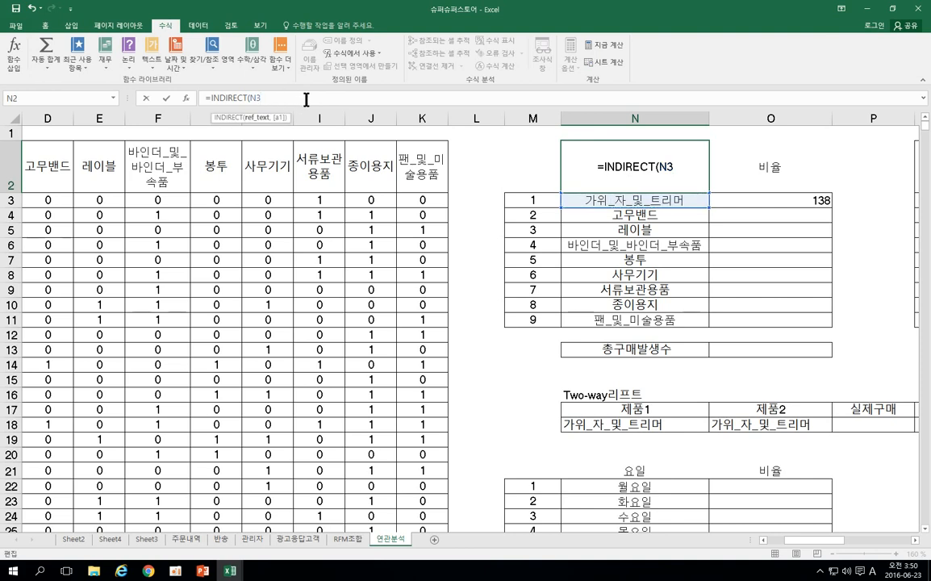
type(")")
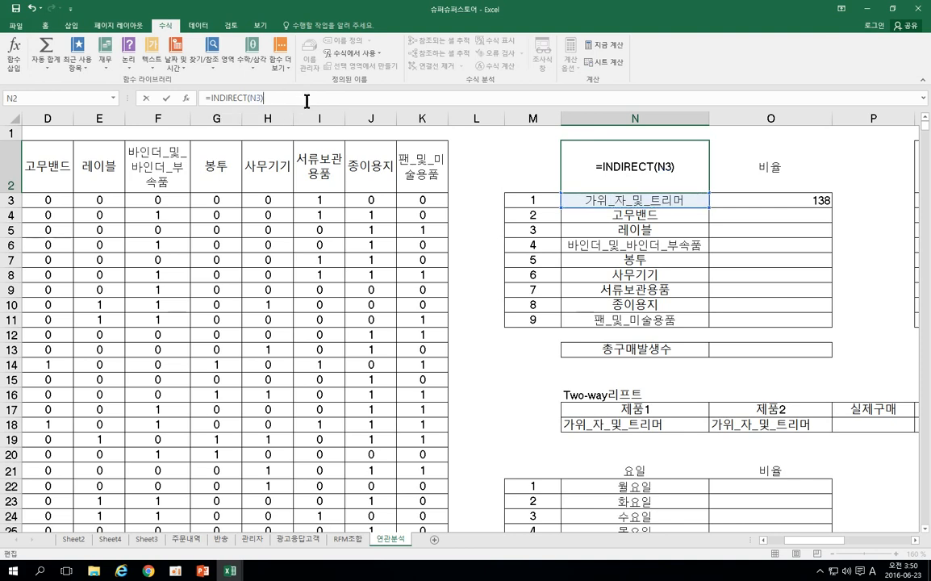
left_click_drag(287, 99, 213, 97)
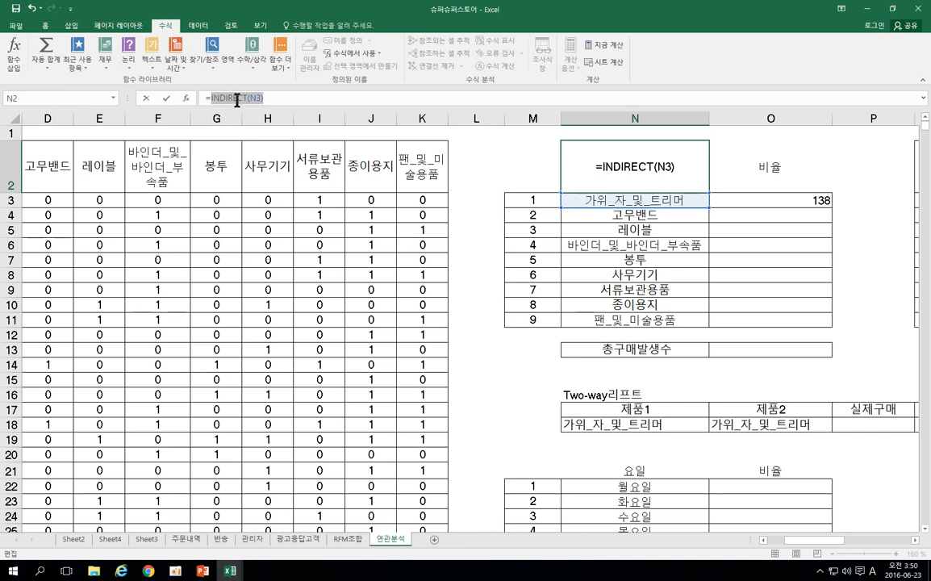
right_click(237, 100)
left_click(244, 106)
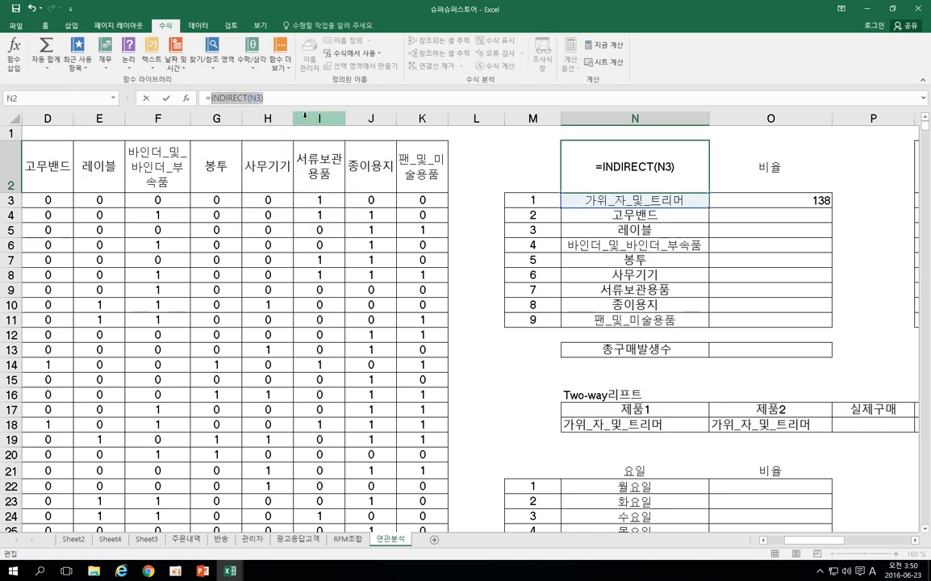
key("Escape")
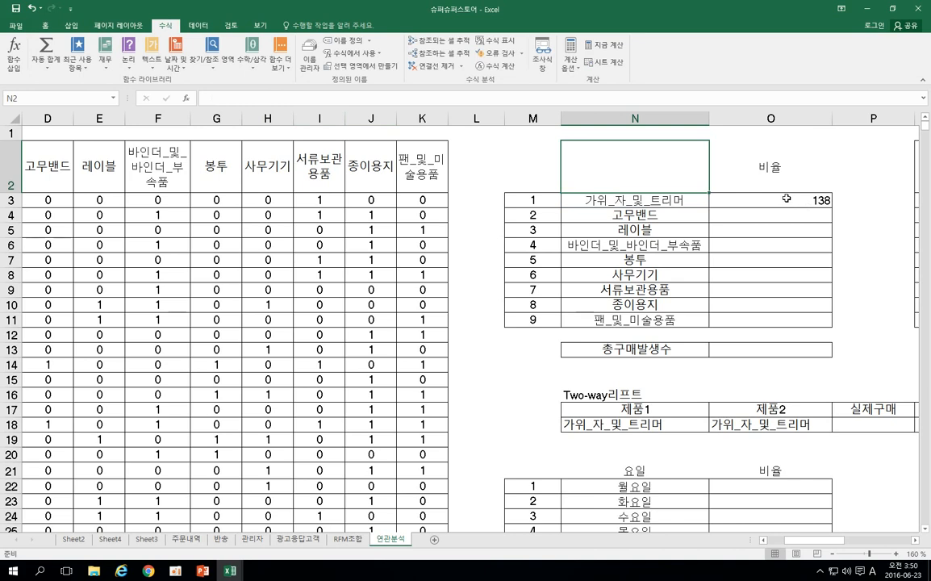
Replace the range argument of the COUNTIF formula in O3 with INDIRECT(N3), keeping criteria 1.
left_click(786, 198)
double_click(786, 199)
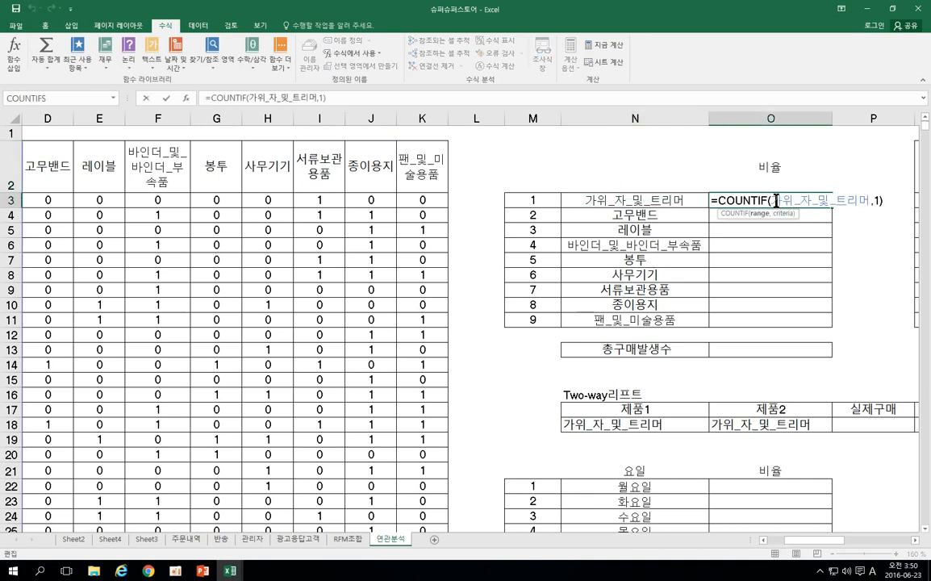
left_click_drag(776, 200, 870, 204)
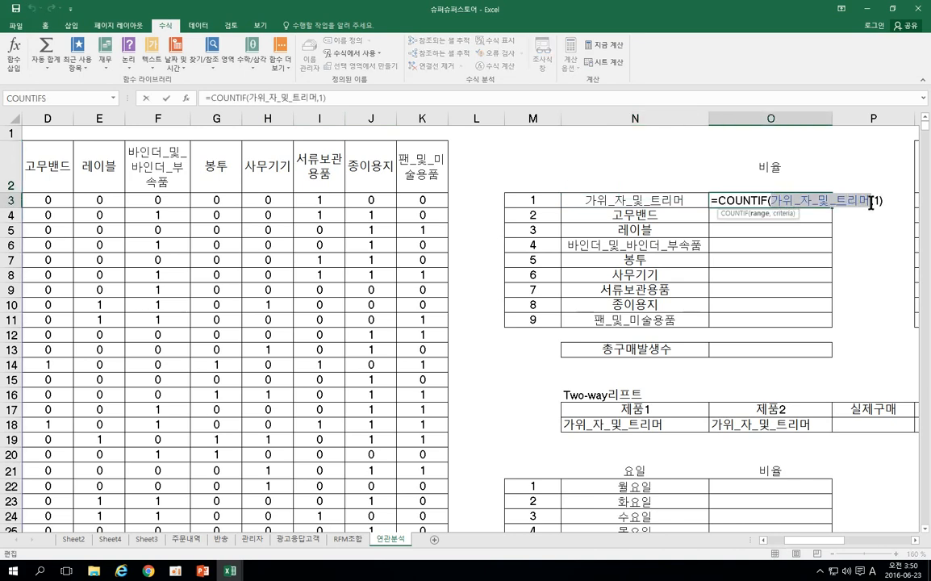
key("BackSpace")
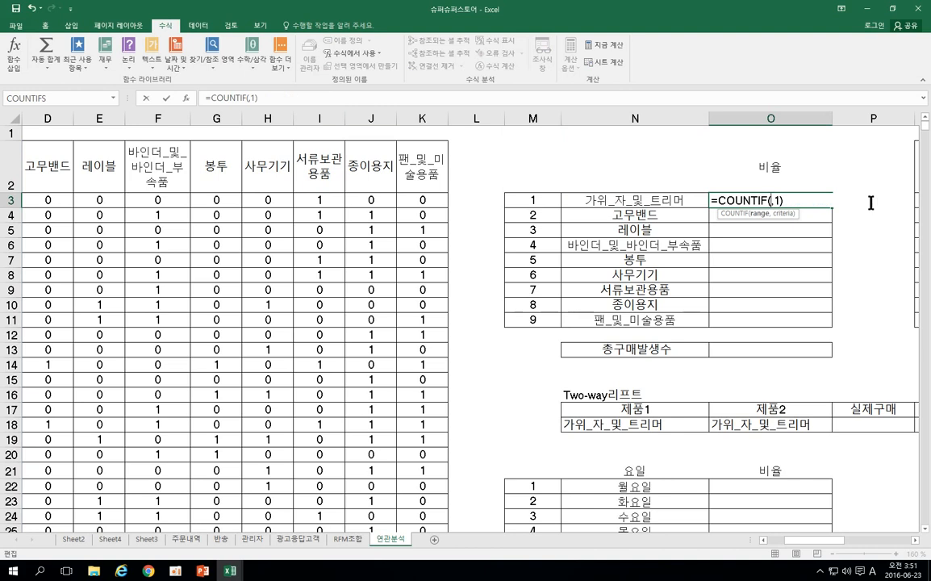
type("in")
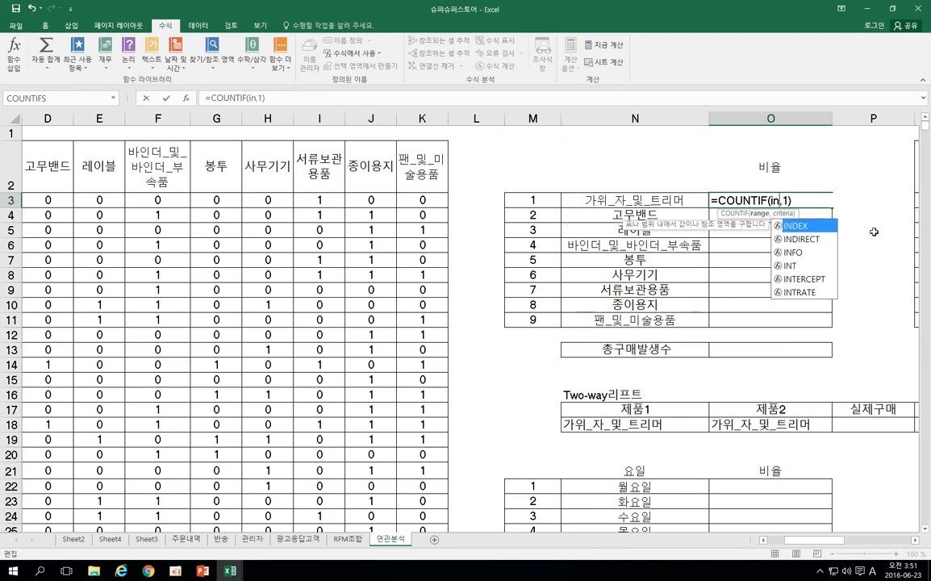
double_click(816, 241)
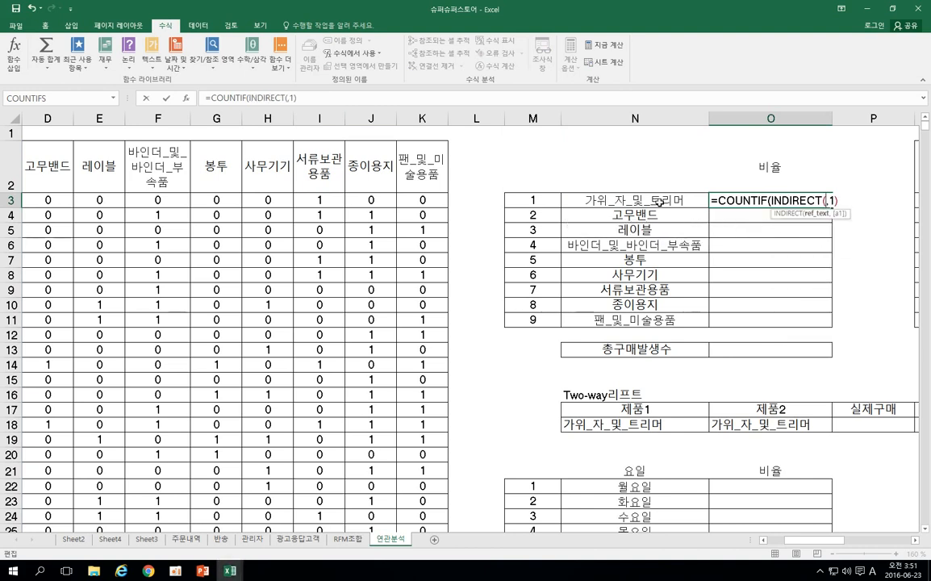
left_click(619, 198)
type(")")
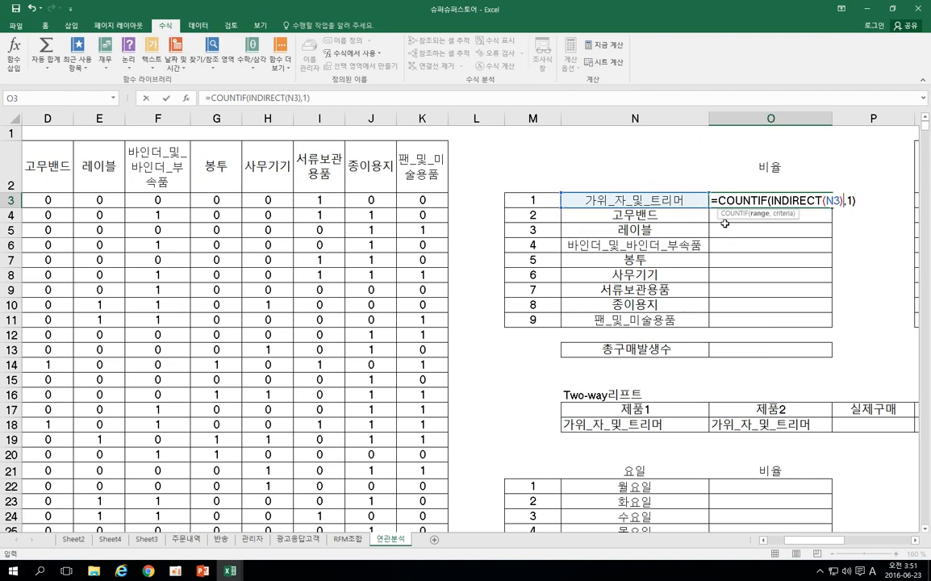
key("ctrl+Return")
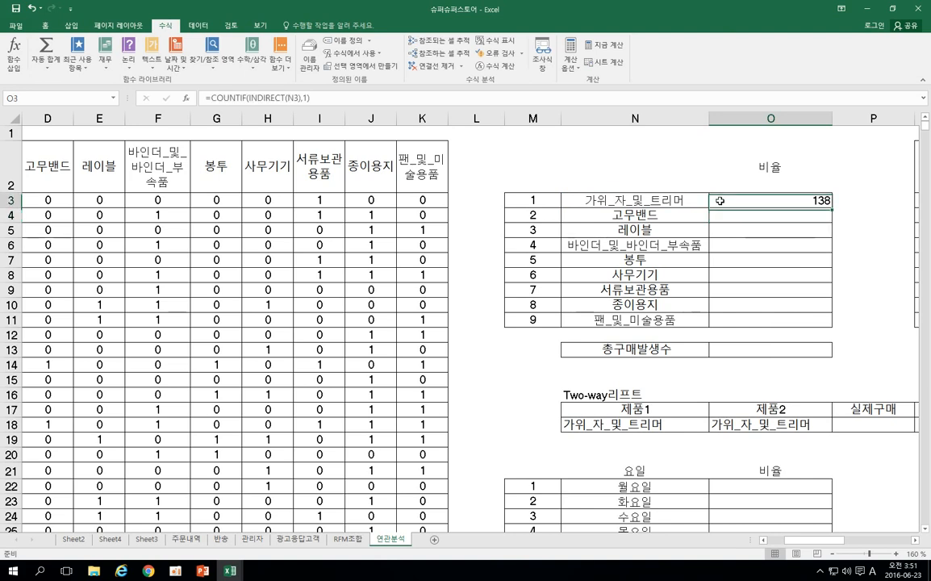
Center the value in O3 and fill its formula down through O11 for all nine products.
right_click(719, 200)
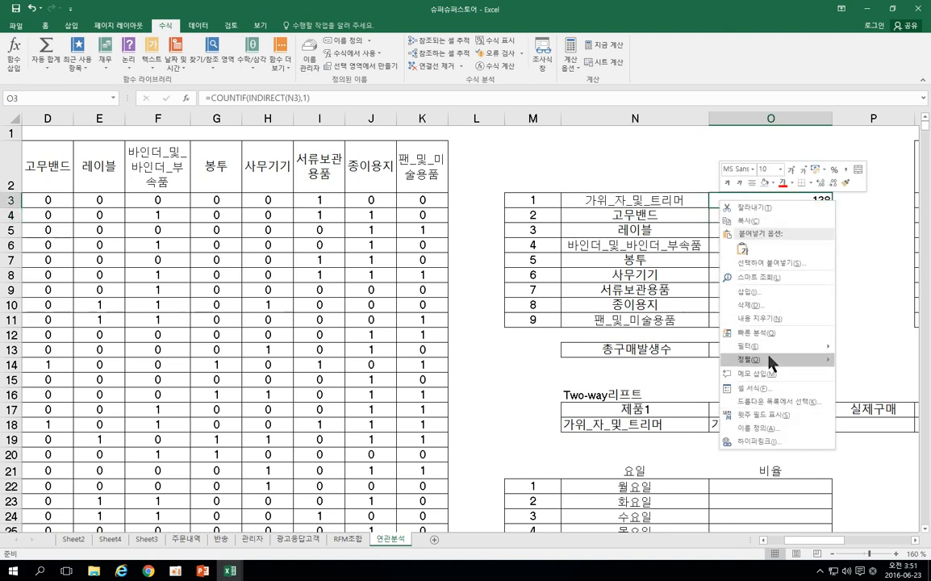
left_click(751, 183)
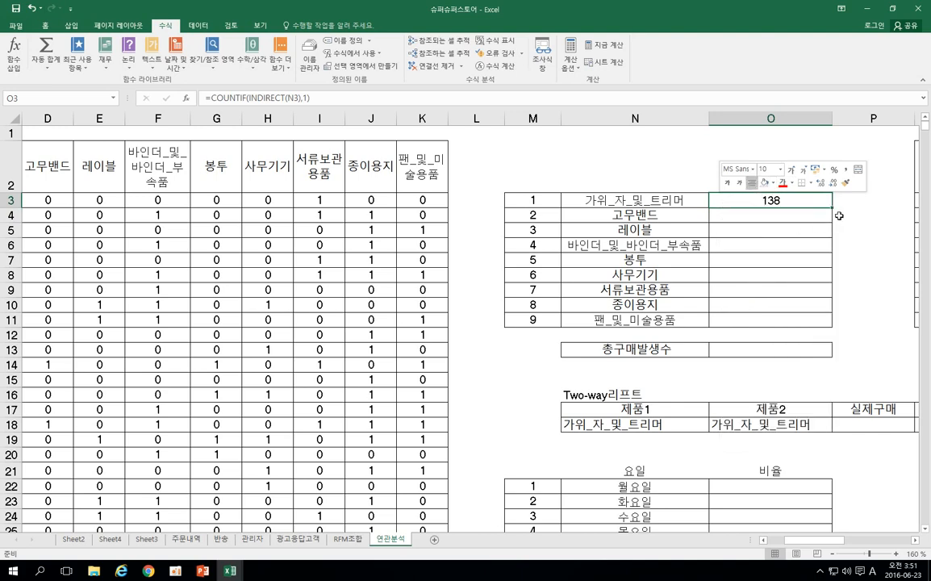
left_click_drag(832, 208, 825, 319)
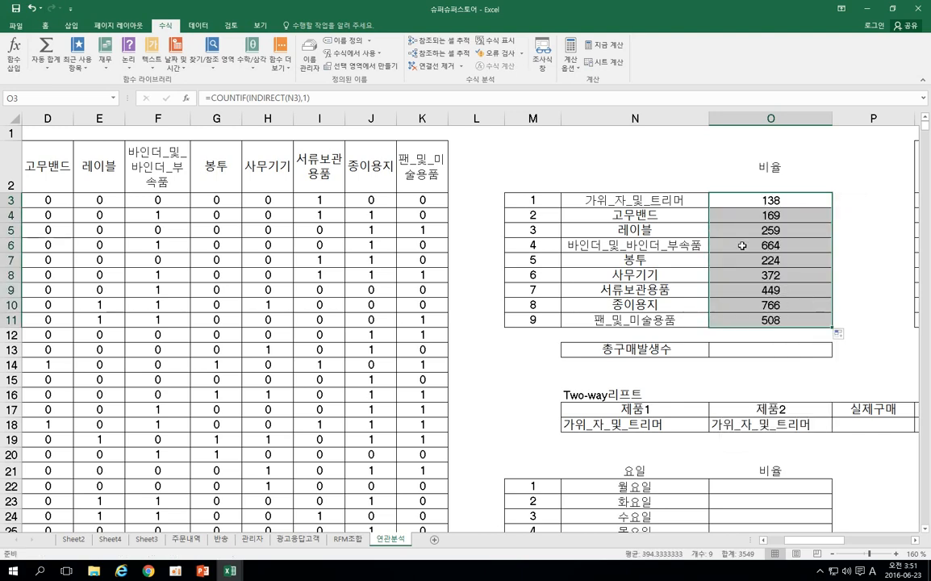
Check the filled formulas in O4 and O5, examining the INDIRECT range argument for 레이블.
left_click(749, 216)
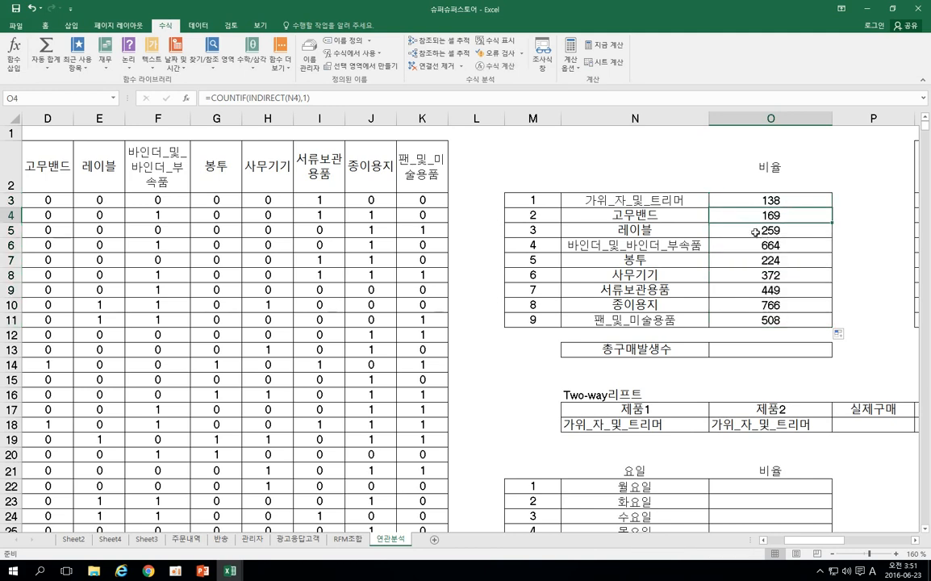
left_click(756, 233)
double_click(755, 232)
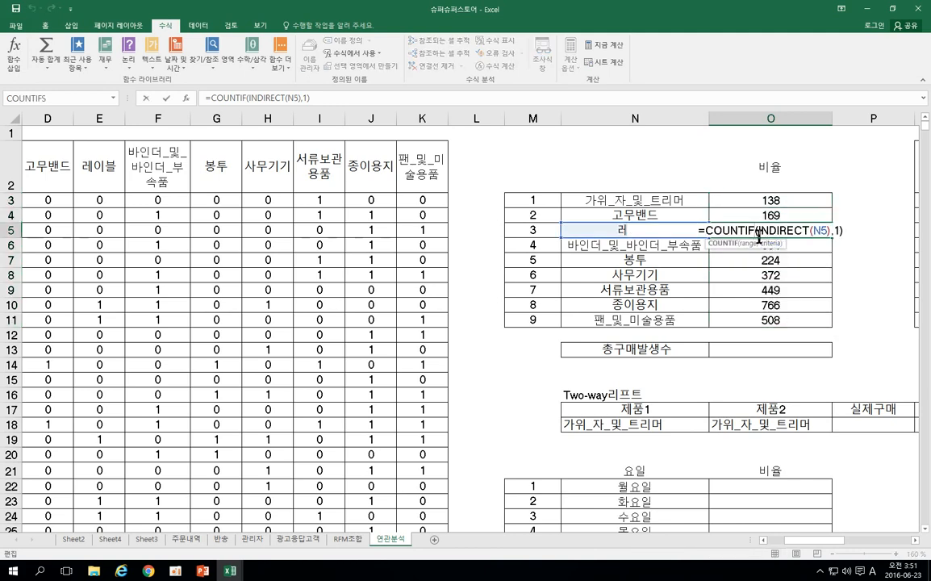
left_click_drag(758, 233, 830, 232)
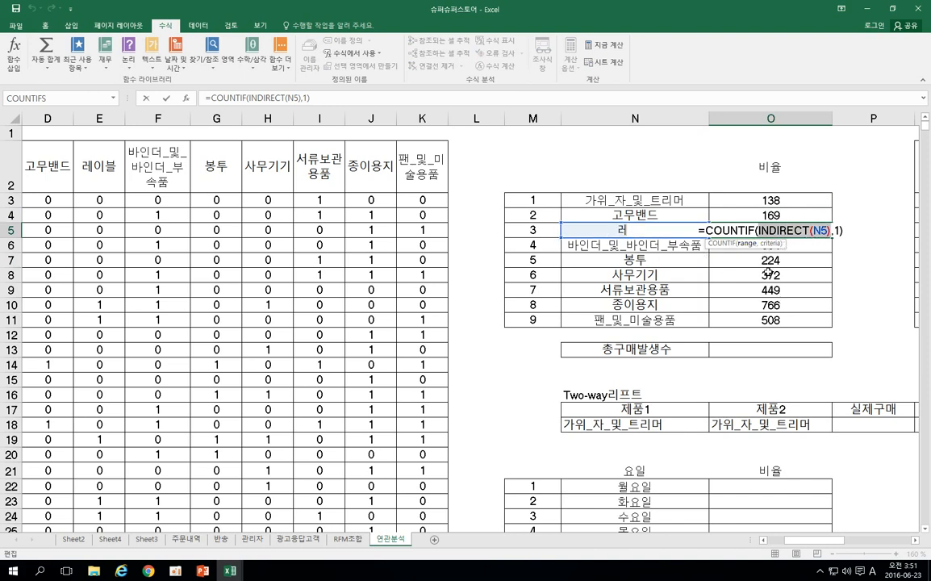
key("Escape")
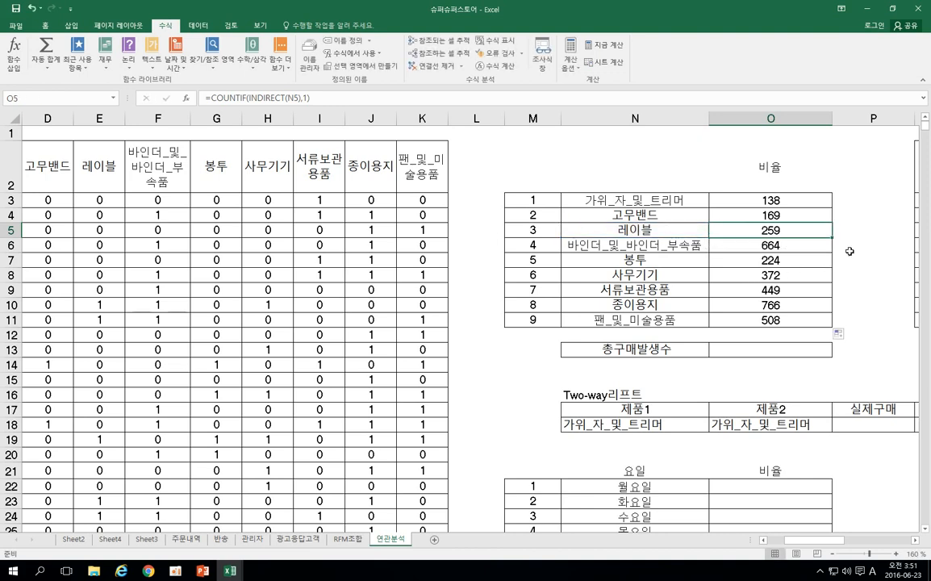
left_click(767, 349)
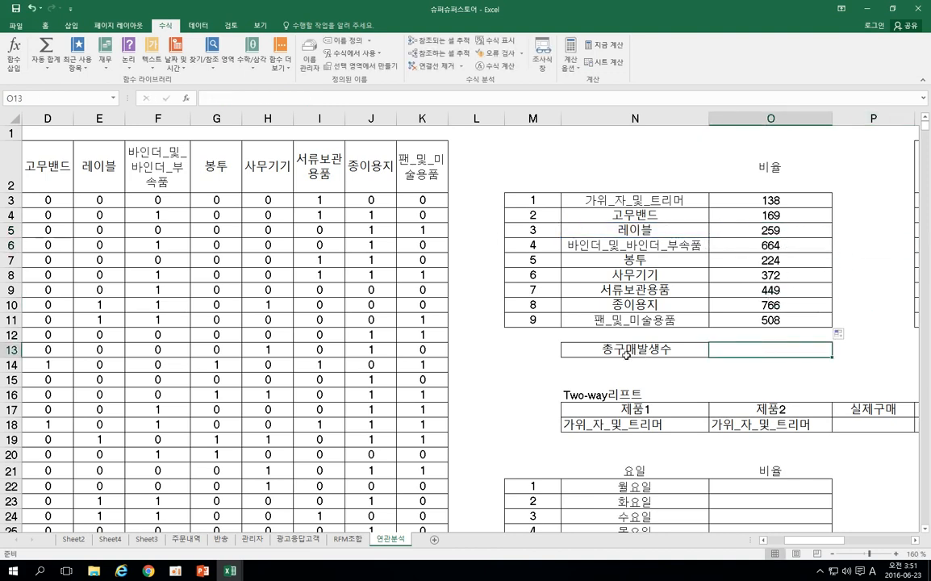
left_click_drag(321, 229, 4, 200)
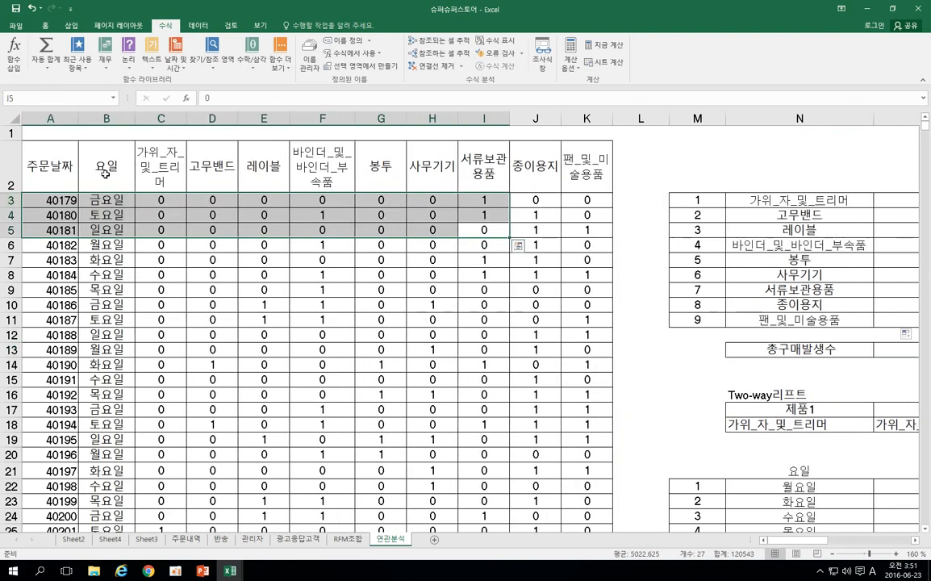
left_click(113, 191)
left_click(885, 353)
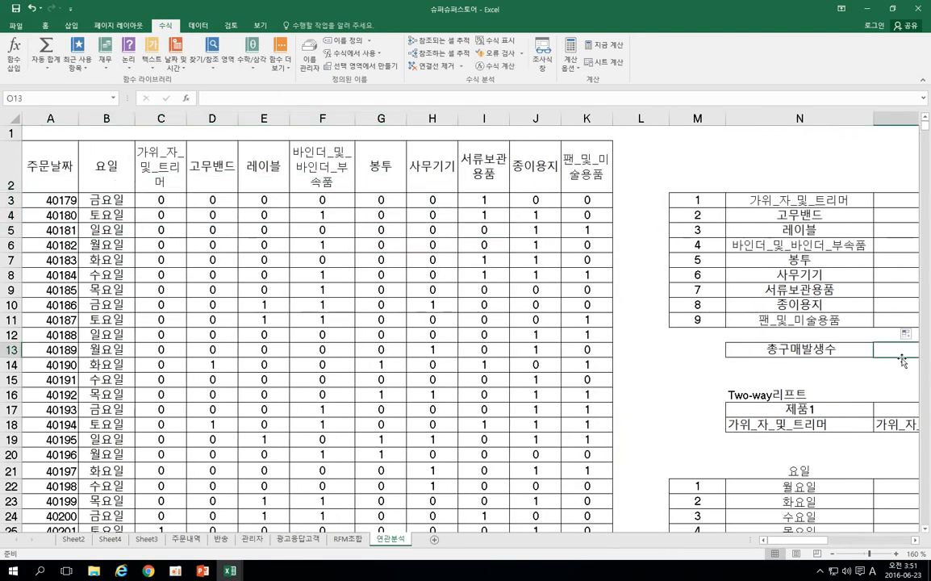
left_click_drag(815, 540, 831, 542)
type("=")
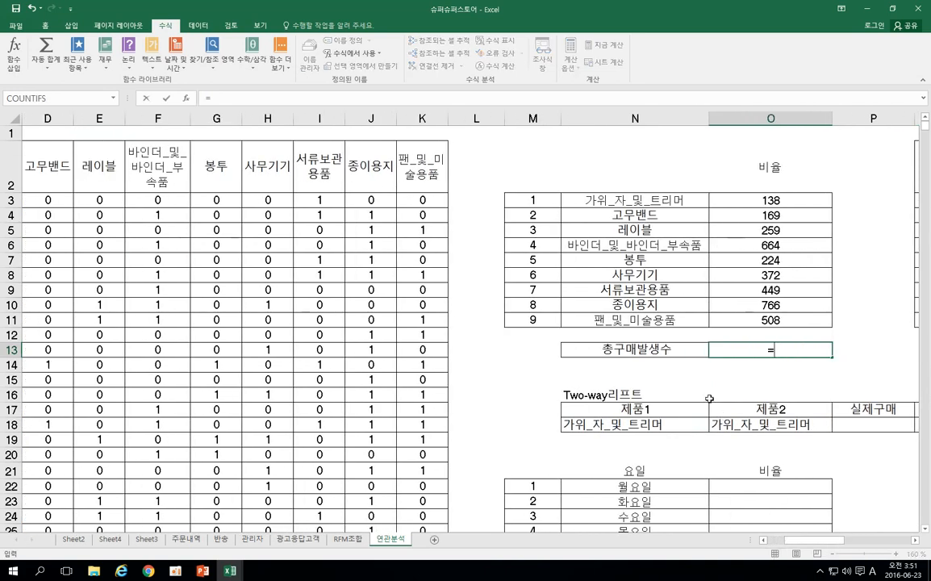
type("cou")
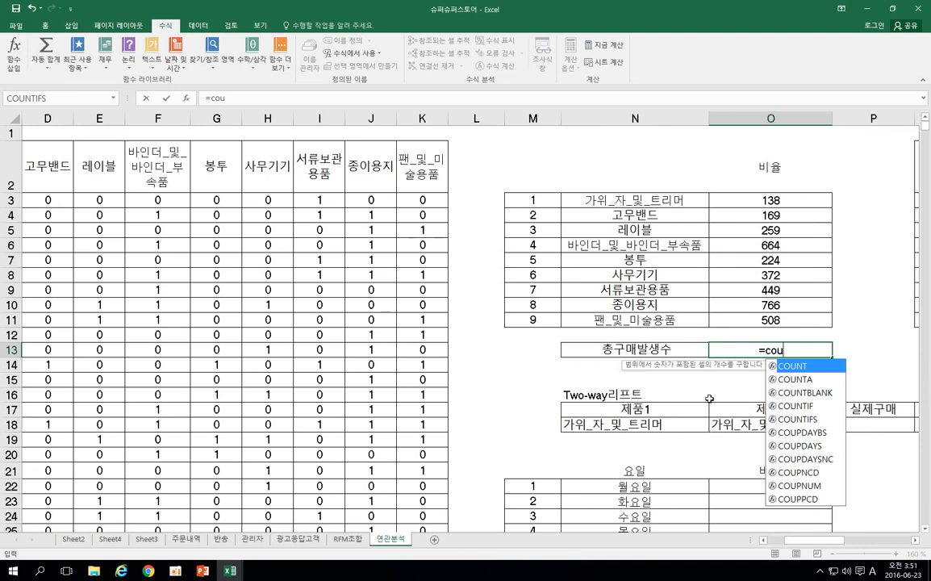
type("nt")
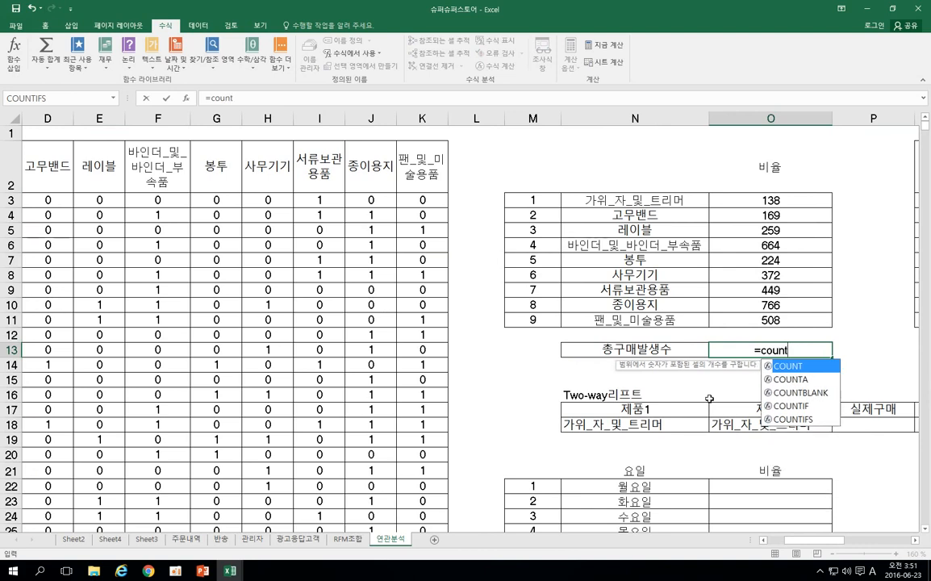
type("(")
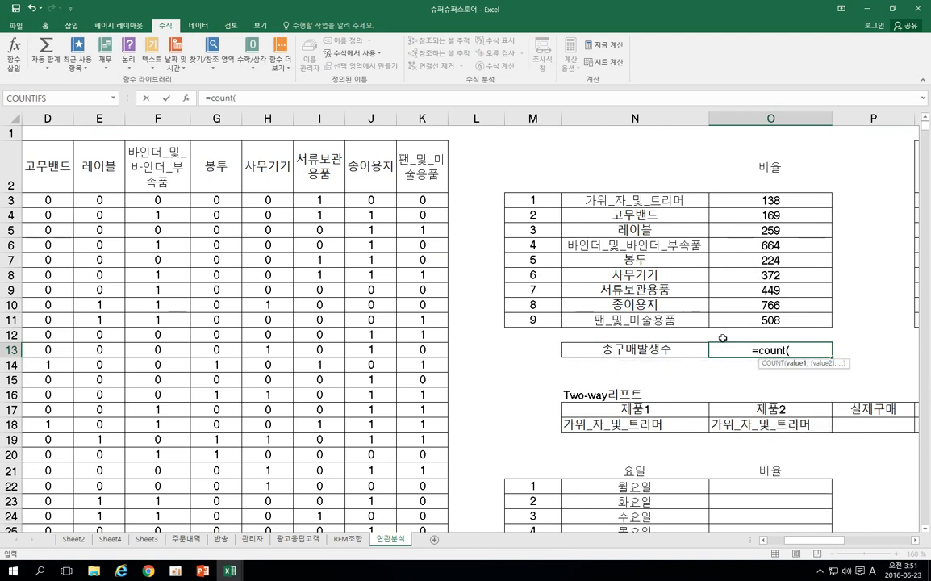
left_click(339, 53)
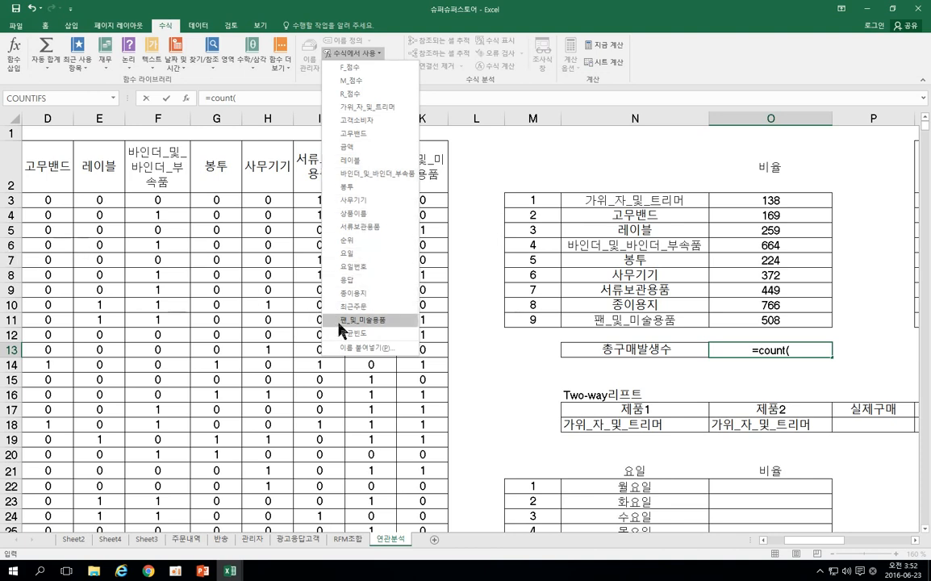
key("Escape")
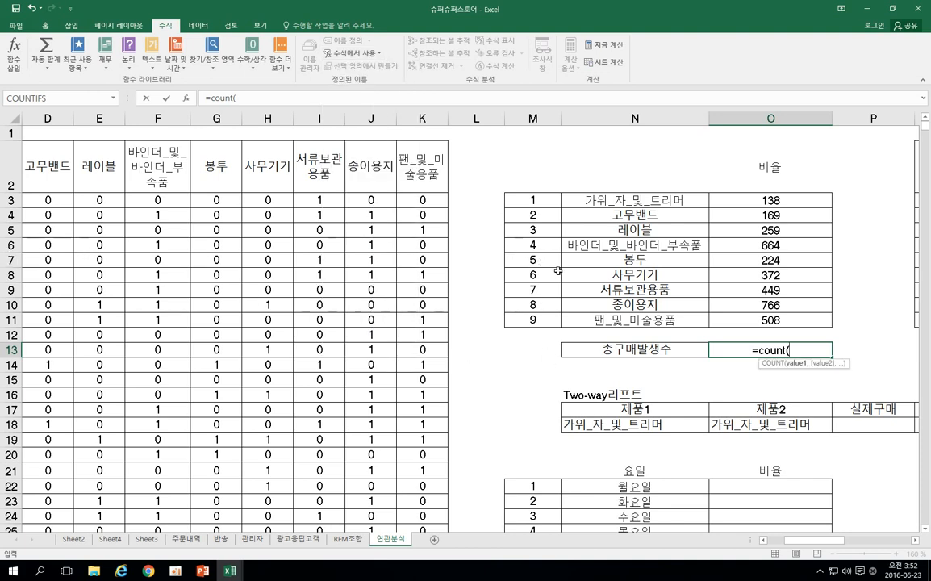
key("Escape")
Define the workbook-scope name 주문날짜 for the order date column, covering A2:A1336 on the 연관분석 sheet.
left_click_drag(75, 156, 56, 176)
left_click(56, 176)
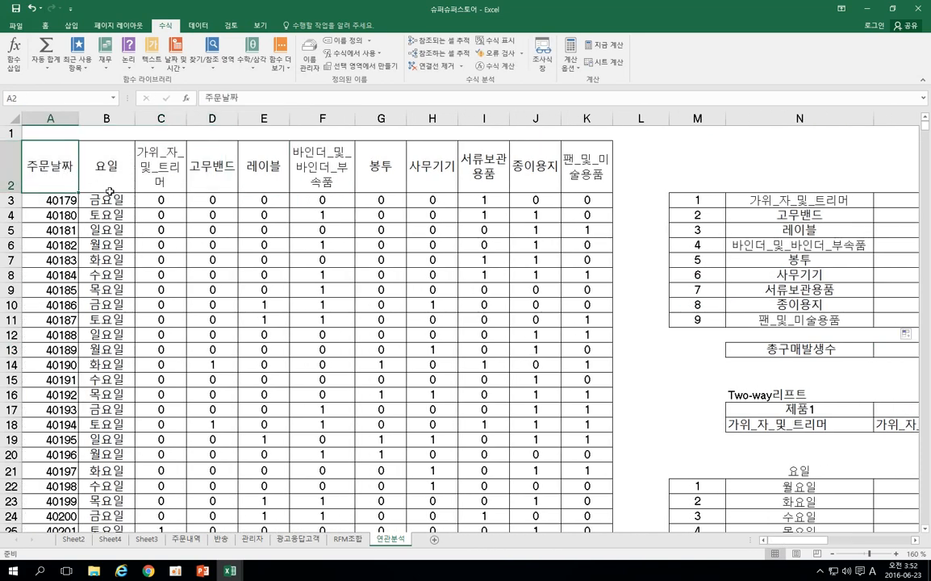
key("ctrl+shift+Down")
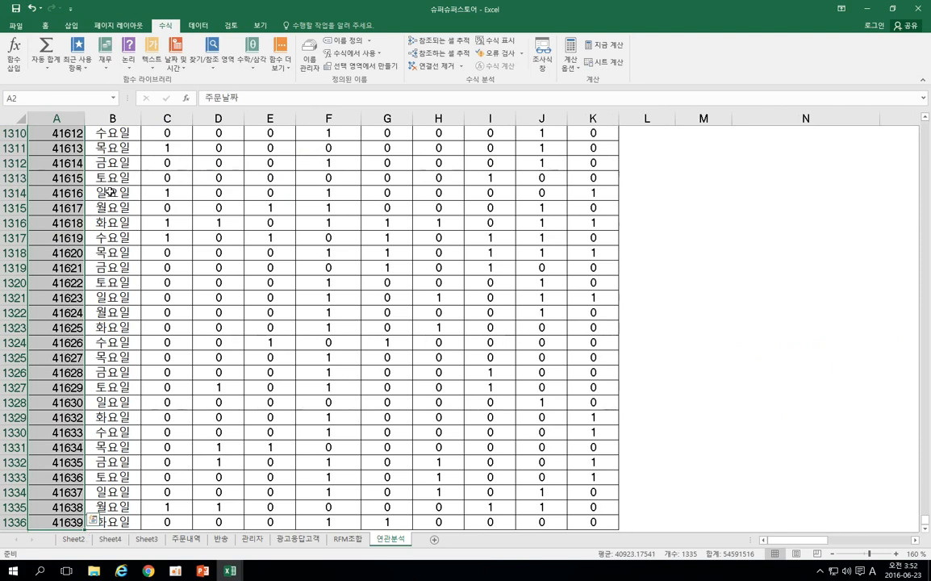
right_click(63, 179)
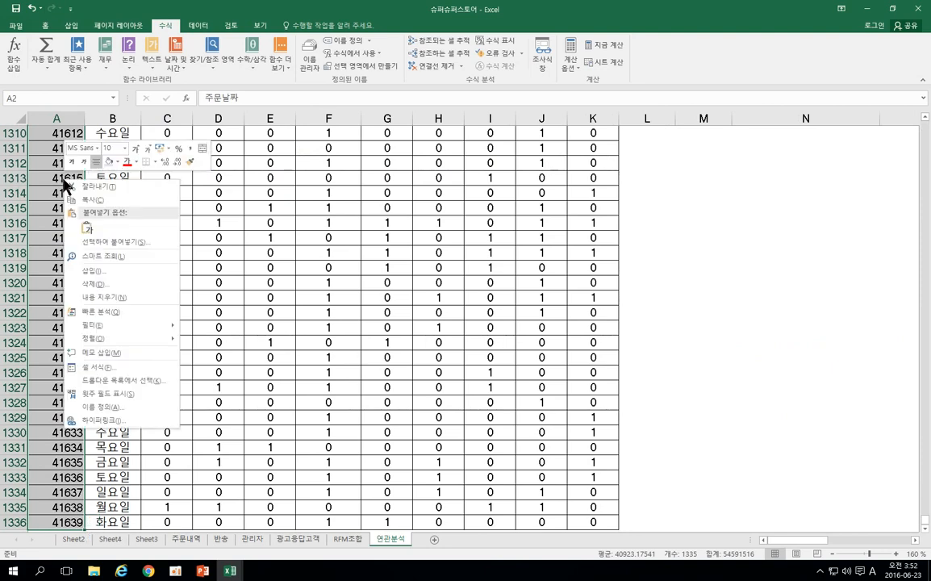
left_click(107, 406)
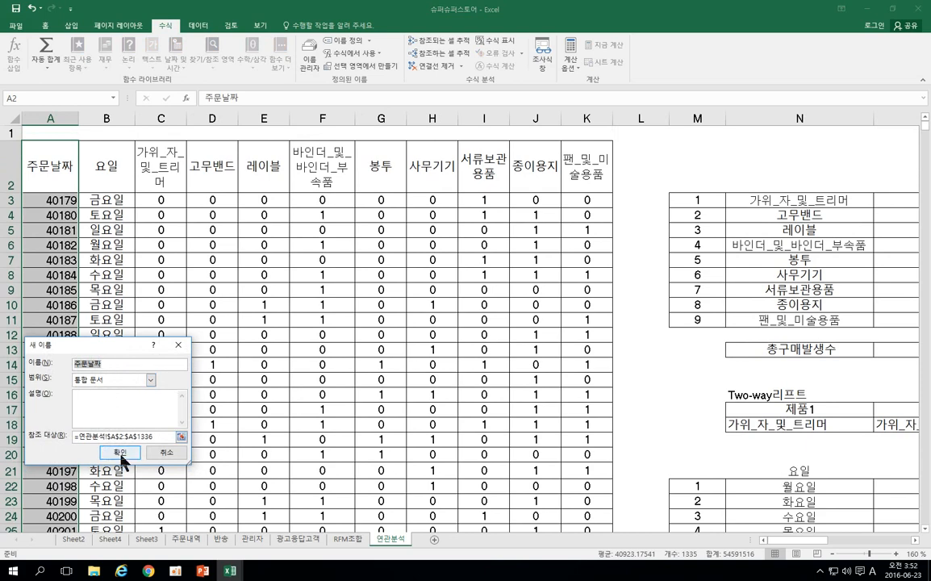
left_click(119, 454)
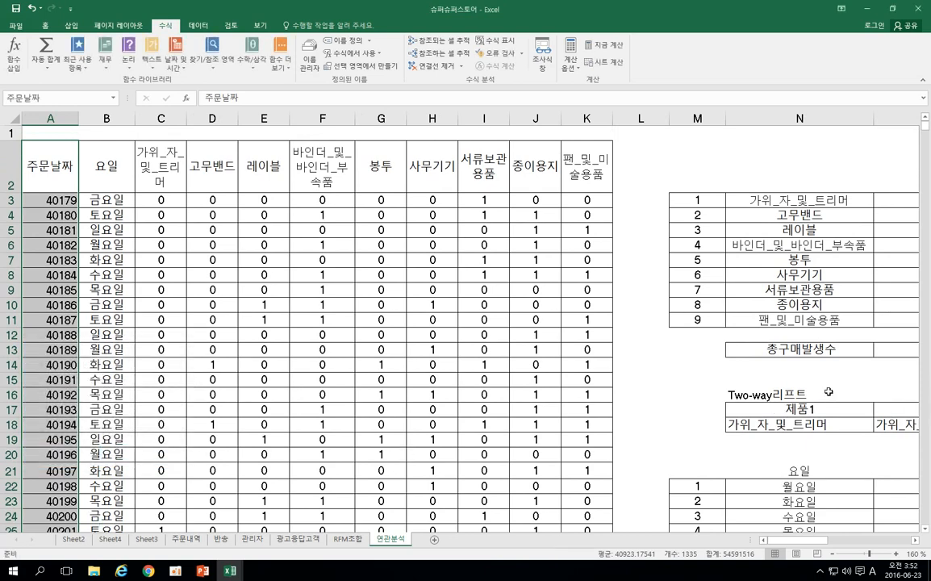
Insert a COUNT function in O13 beside 총구매발생수, using the defined name 주문날짜 as its Value1 argument.
left_click(888, 350)
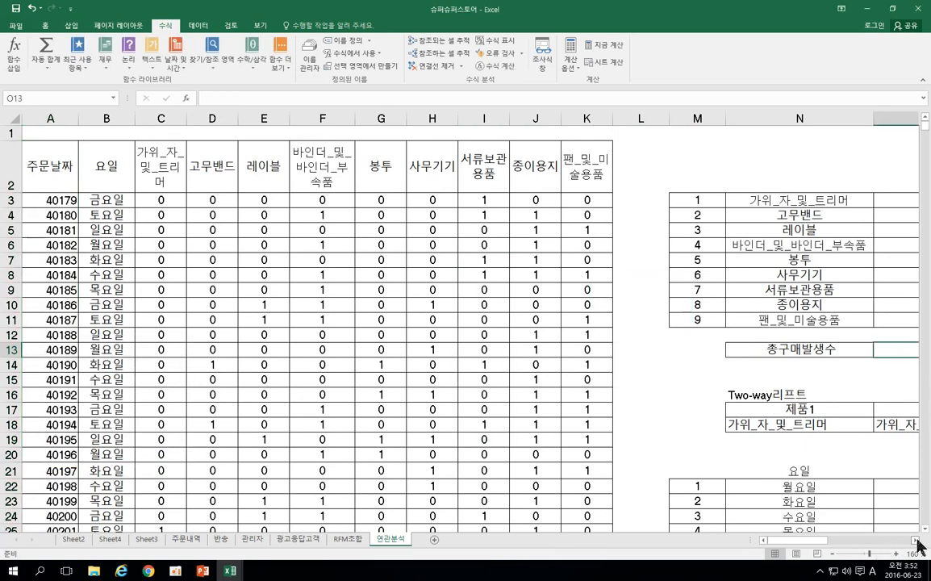
left_click(917, 542)
left_click(917, 542)
left_click(918, 542)
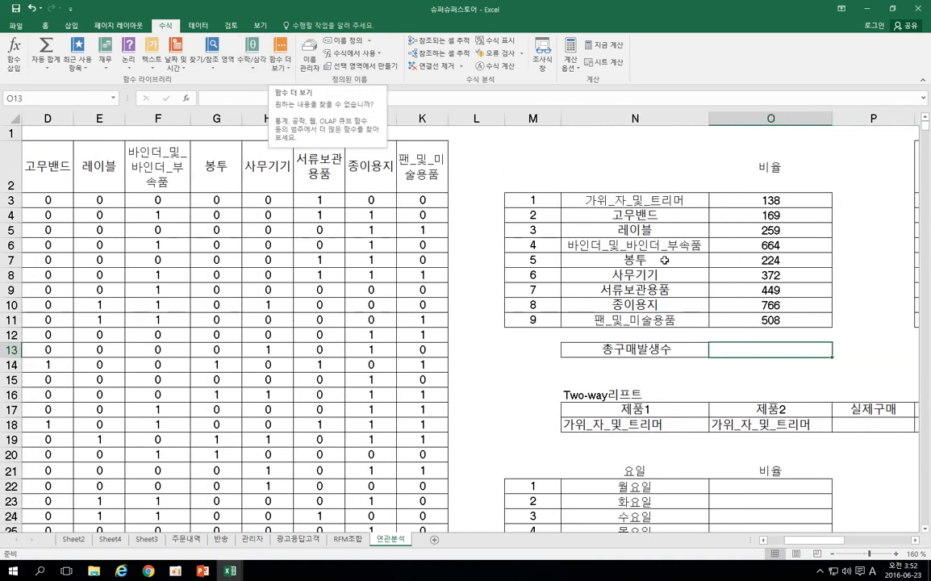
left_click(286, 76)
mouse_move(295, 81)
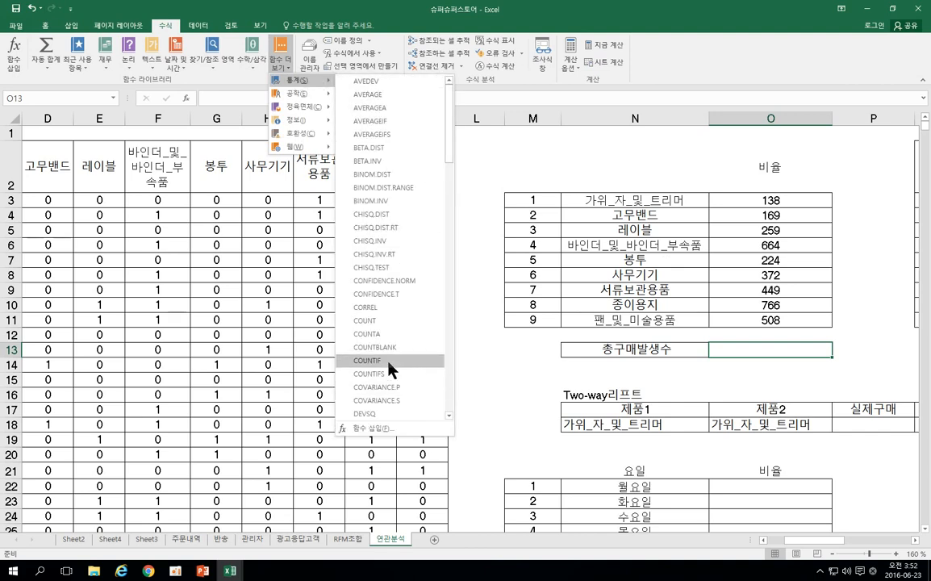
left_click(388, 323)
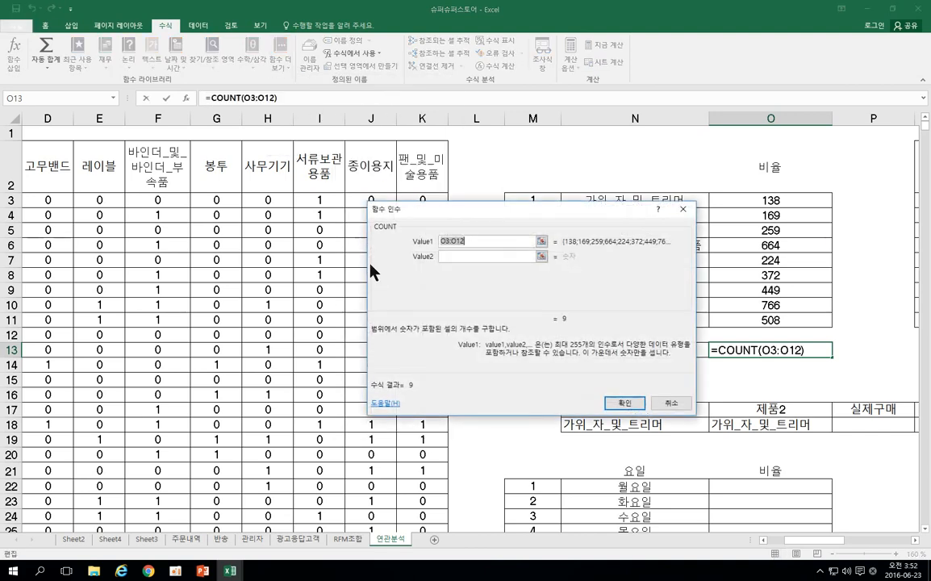
left_click(352, 52)
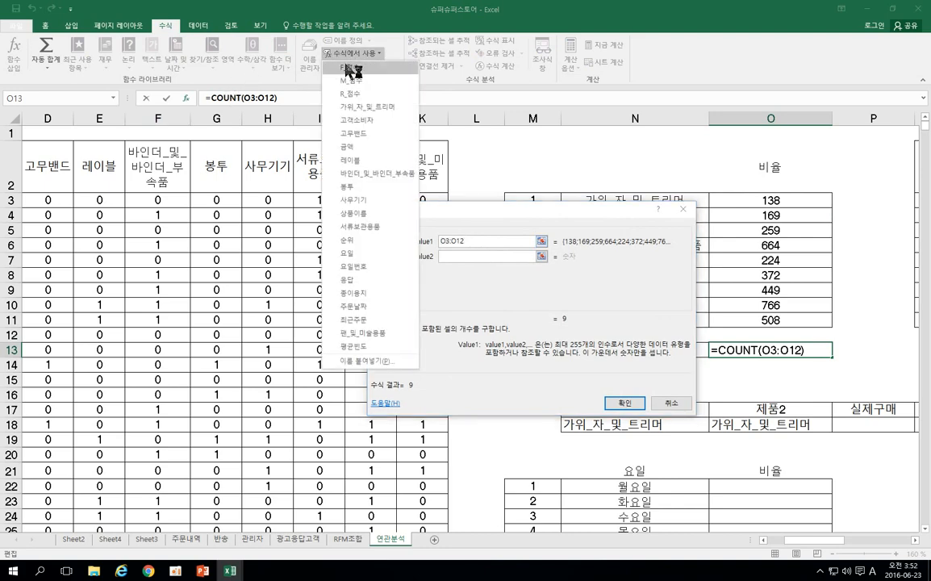
left_click(367, 307)
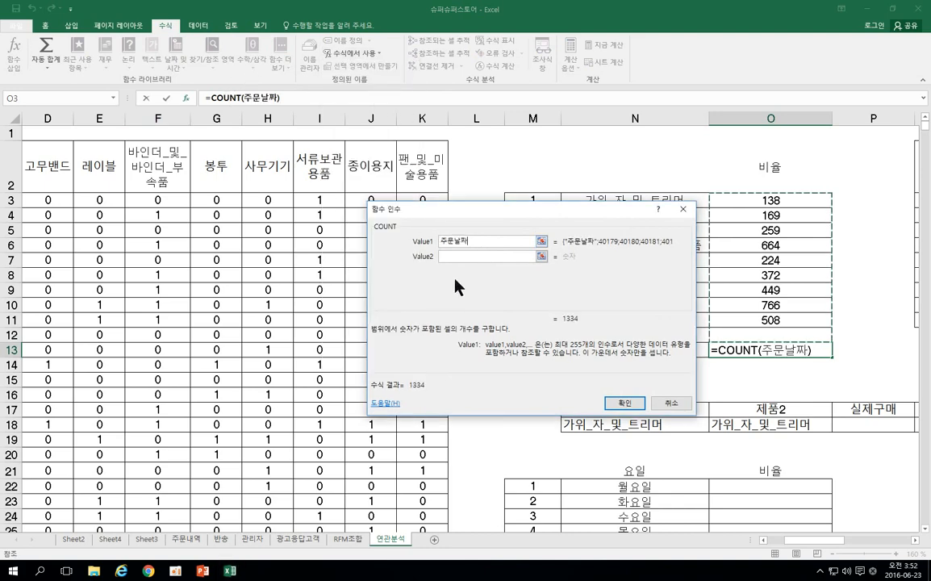
left_click(624, 403)
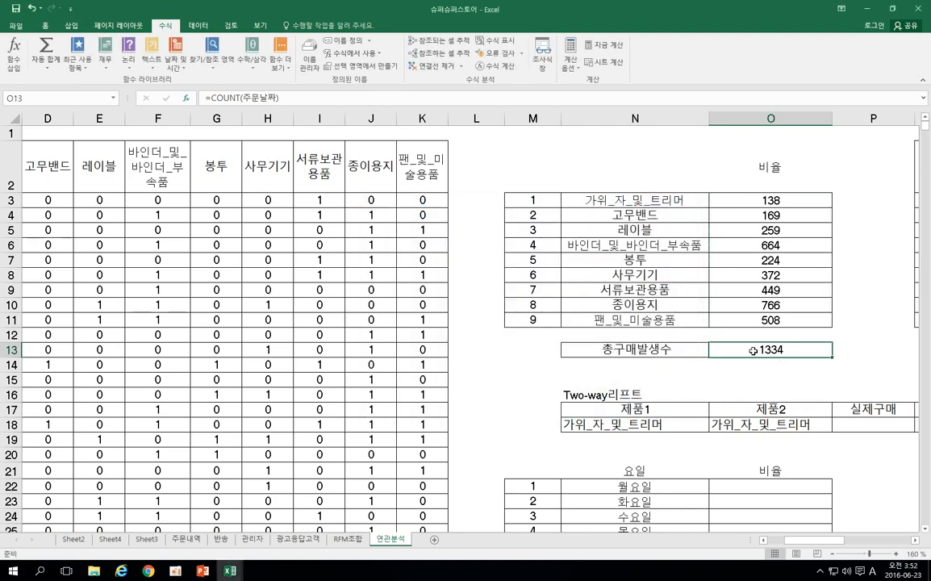
left_click_drag(766, 200, 771, 351)
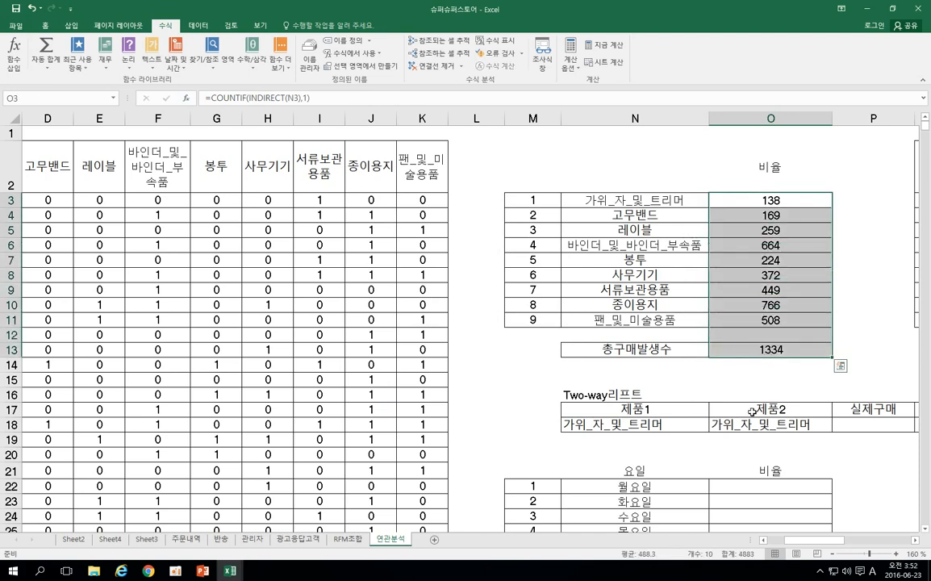
left_click(915, 539)
left_click(915, 539)
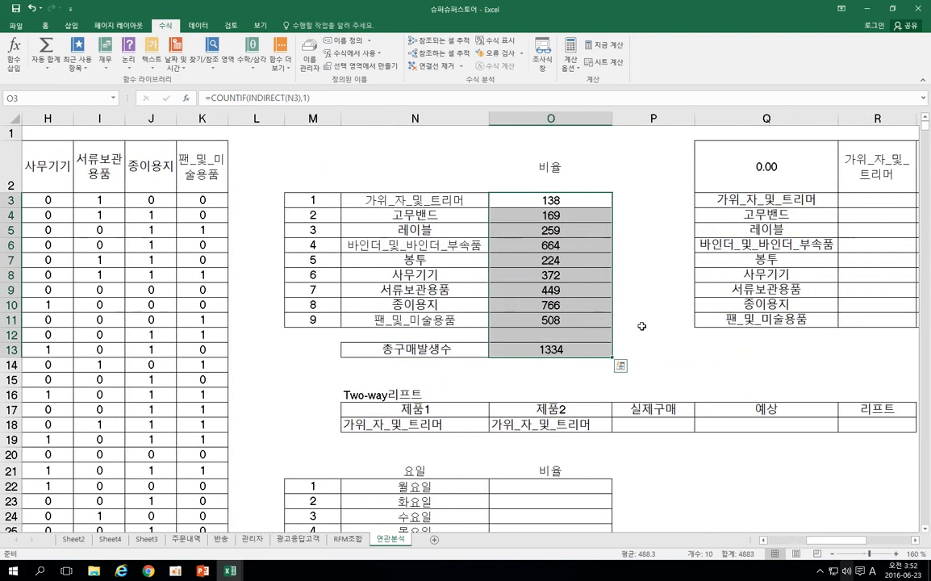
left_click(613, 313)
left_click_drag(499, 202, 558, 311)
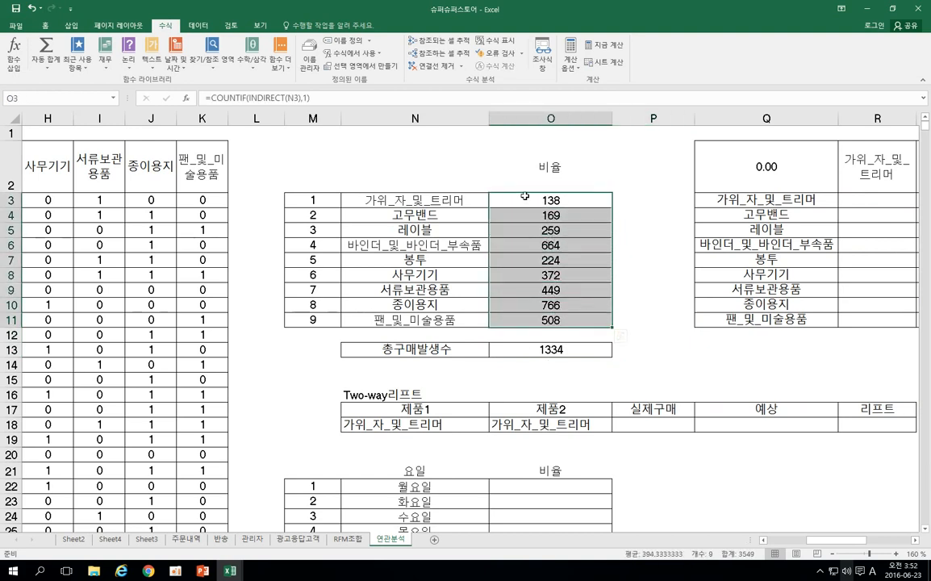
left_click(557, 349)
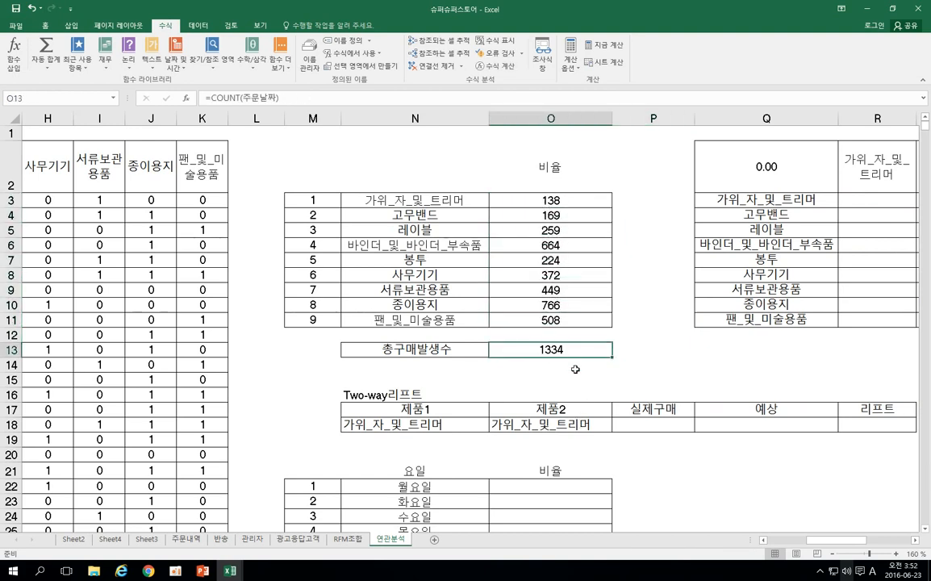
Extend the COUNTIF formula in O3 by dividing it by the total purchase count in O13.
left_click(532, 202)
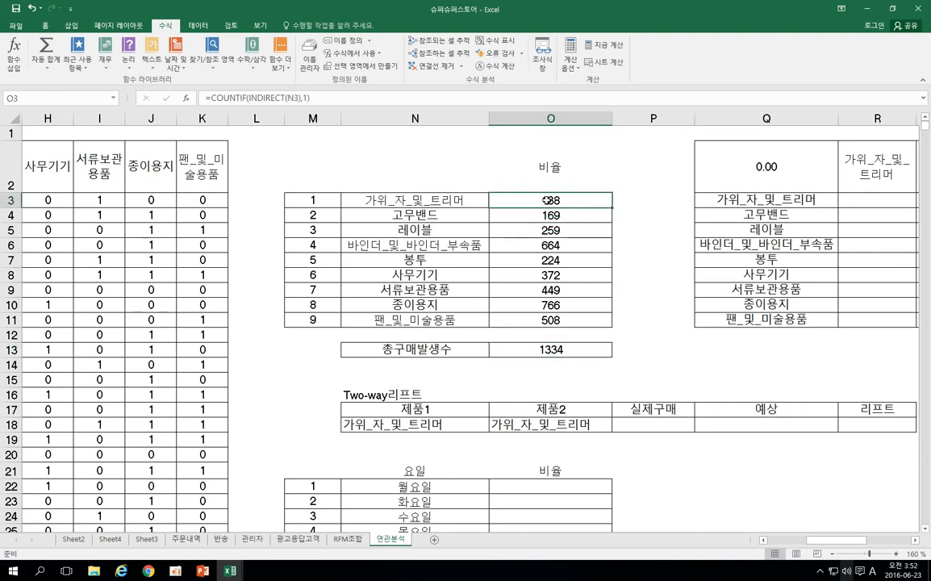
double_click(547, 200)
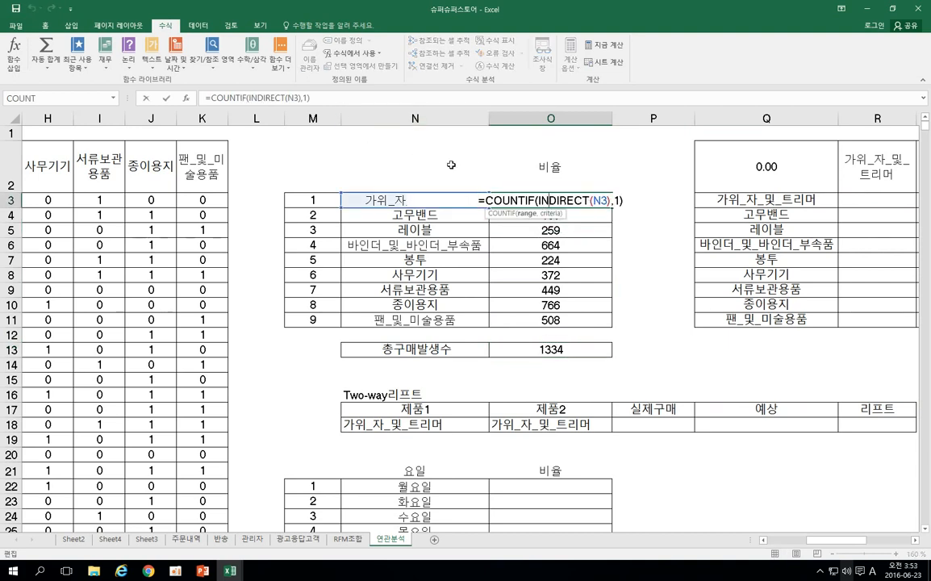
left_click(629, 198)
type("/")
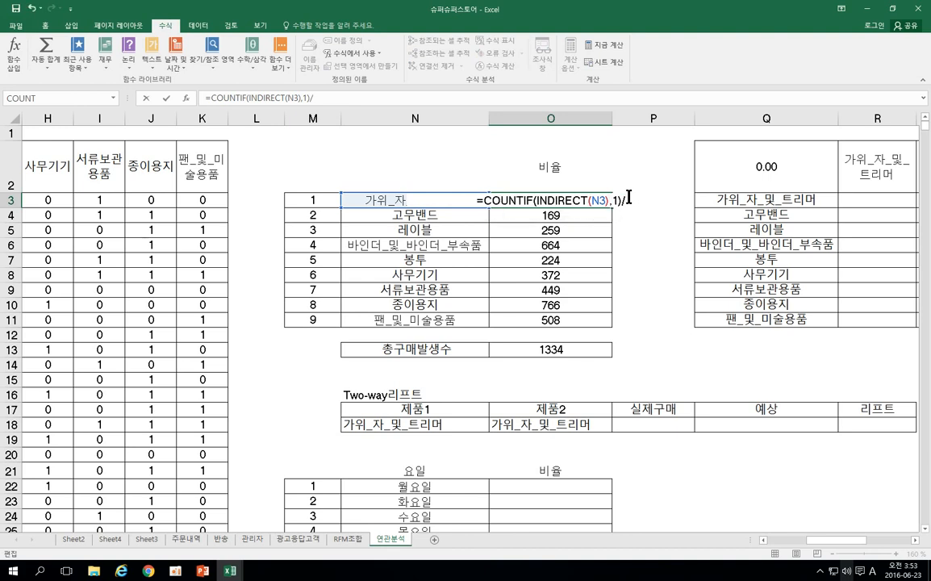
left_click(555, 349)
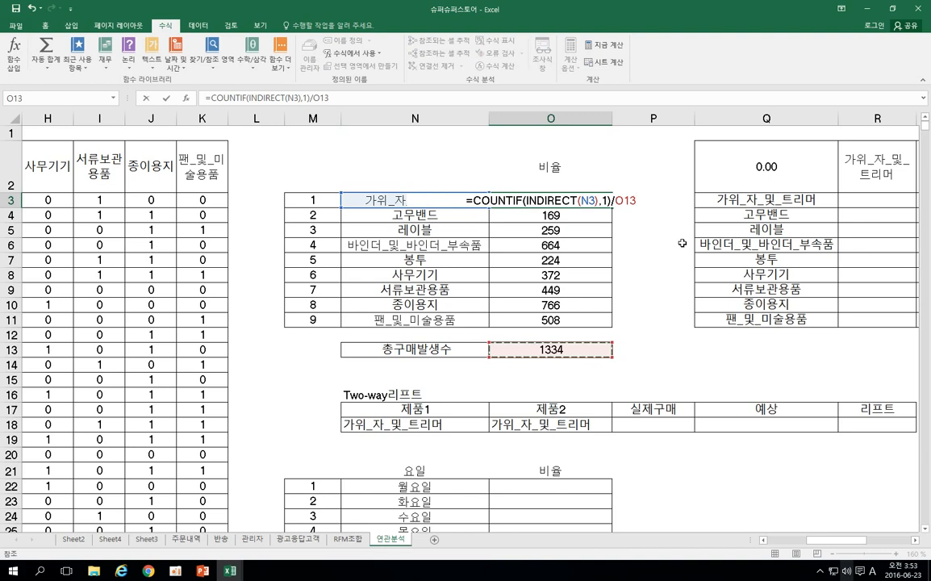
key("Left")
key("Left")
key("Left")
key("Right")
key("Right")
key("Right")
key("Right")
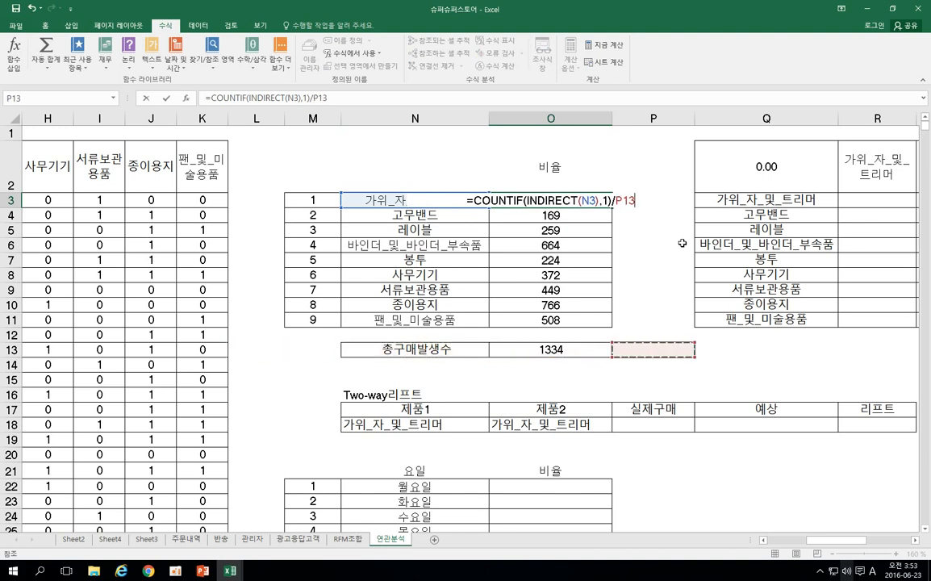
key("Left")
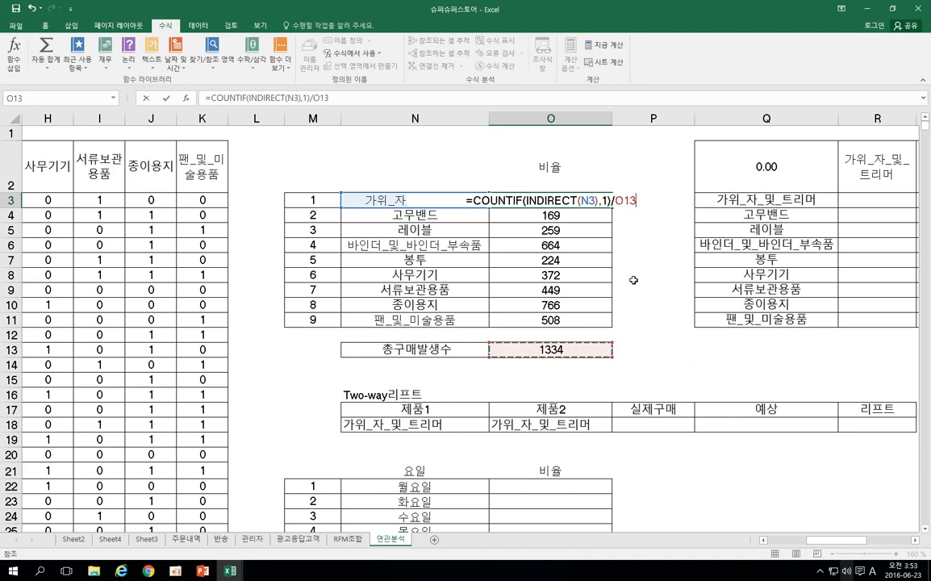
Make the divisor in the O3 formula the absolute reference $O$13 and commit the formula.
left_click(615, 206)
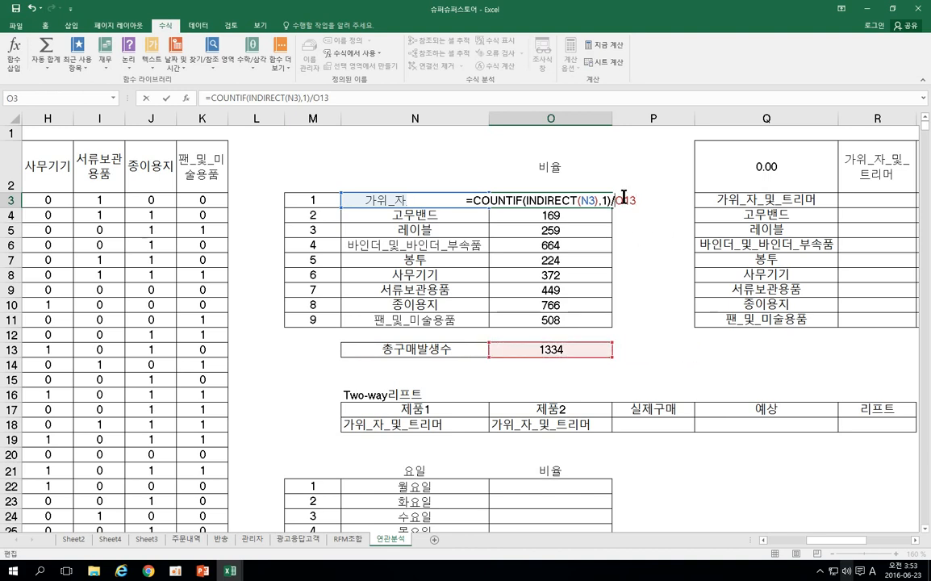
type("$O")
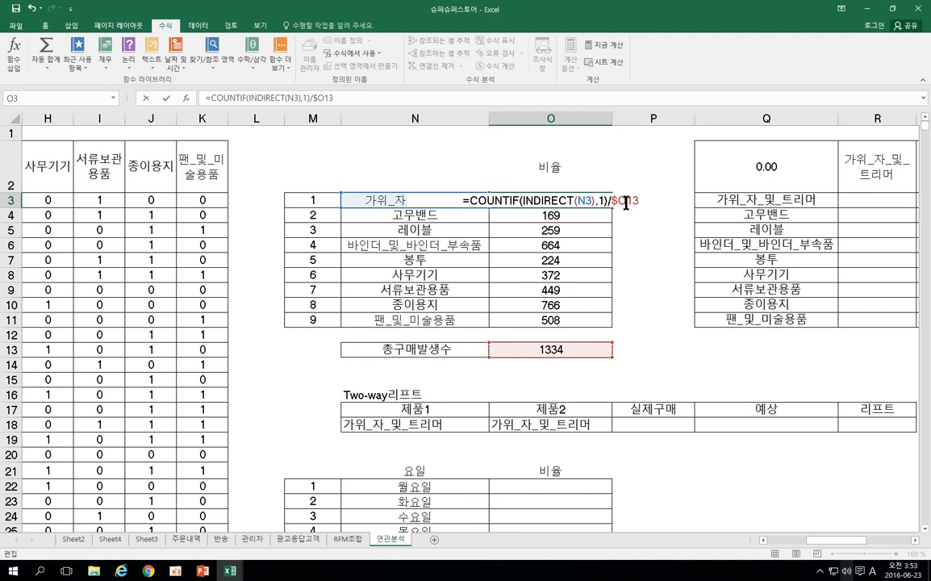
type("$")
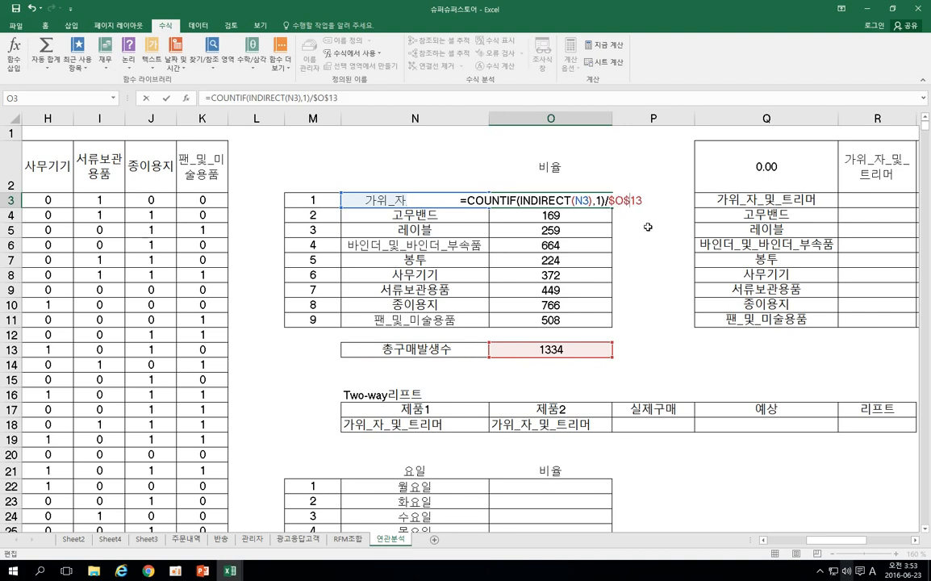
key("Return")
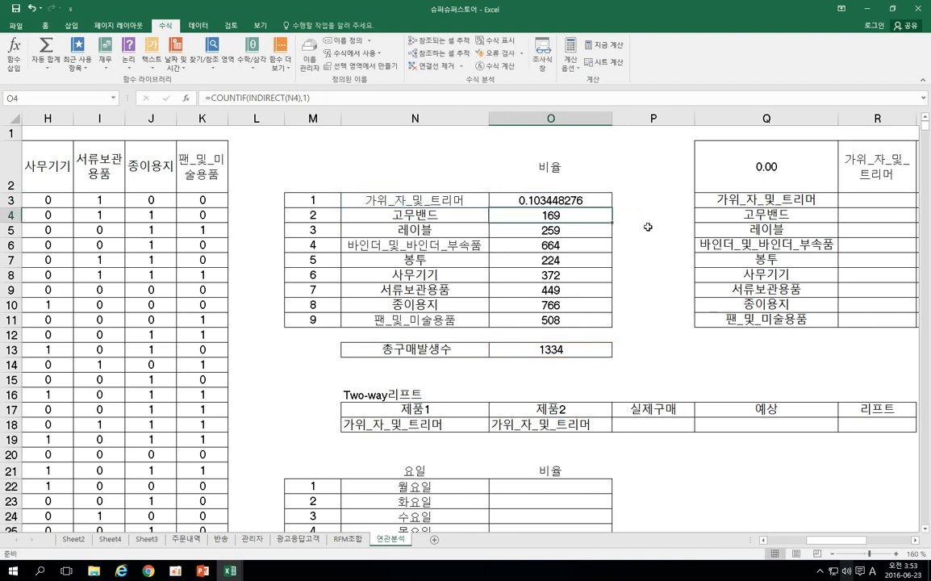
Format the ratio in O3 as a percentage with one decimal place and fill it down through O11.
right_click(571, 196)
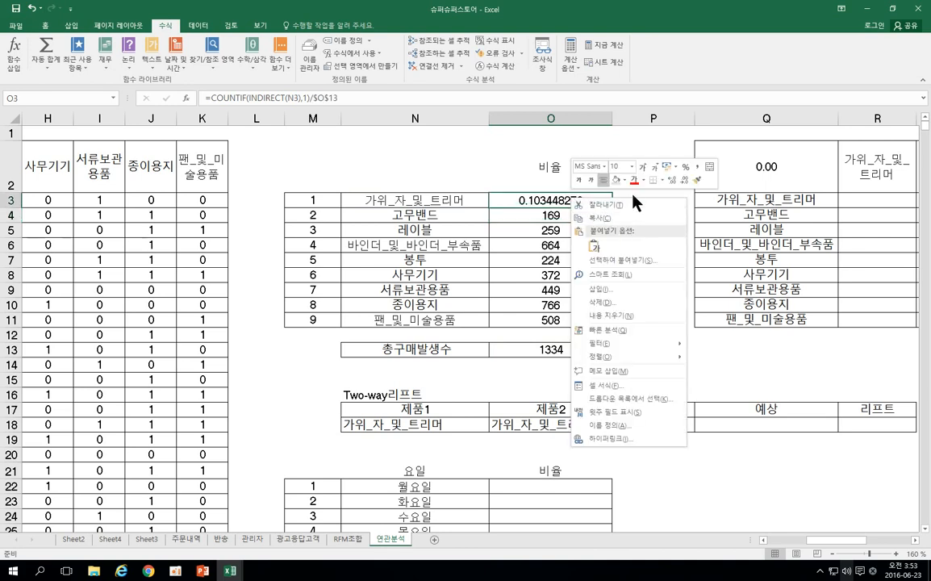
left_click(685, 167)
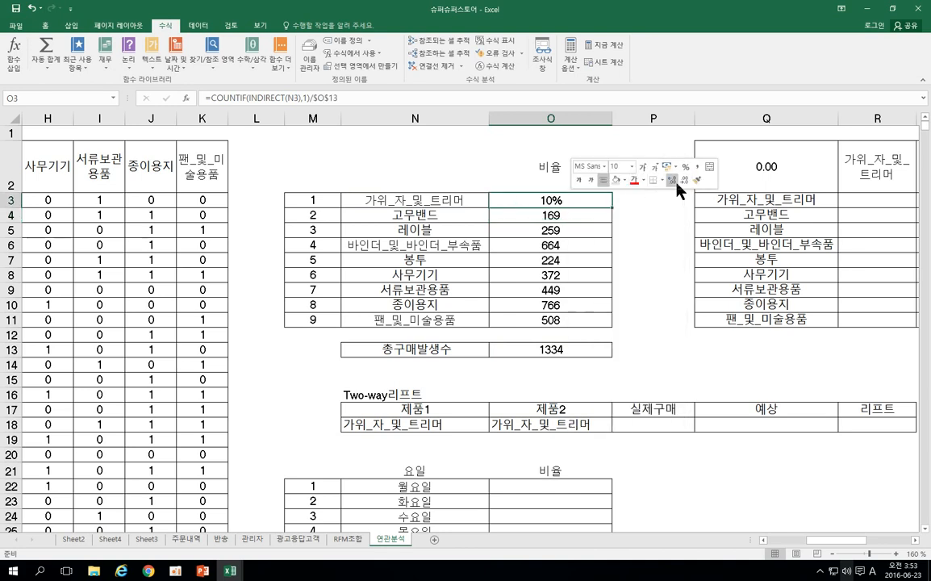
left_click(671, 179)
left_click_drag(612, 207, 597, 320)
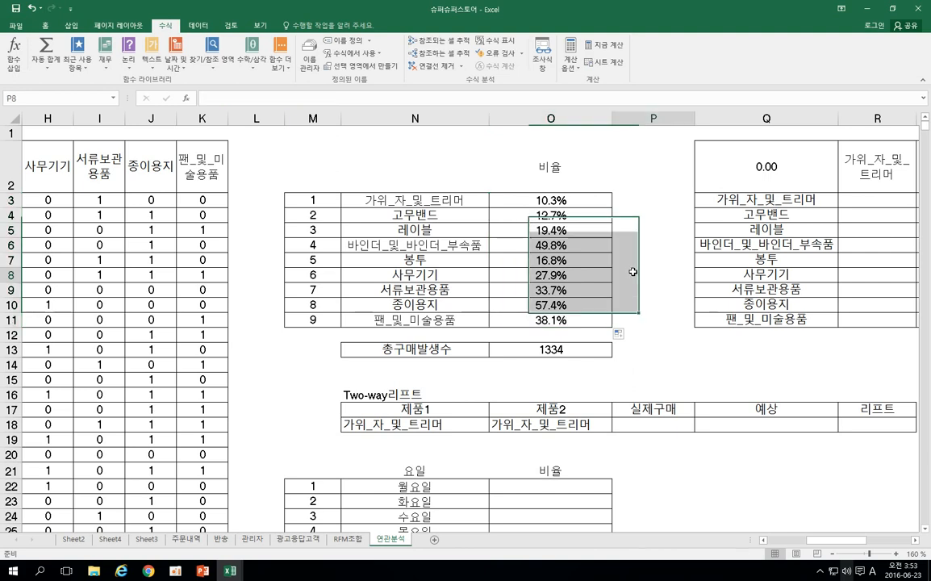
left_click_drag(550, 200, 557, 315)
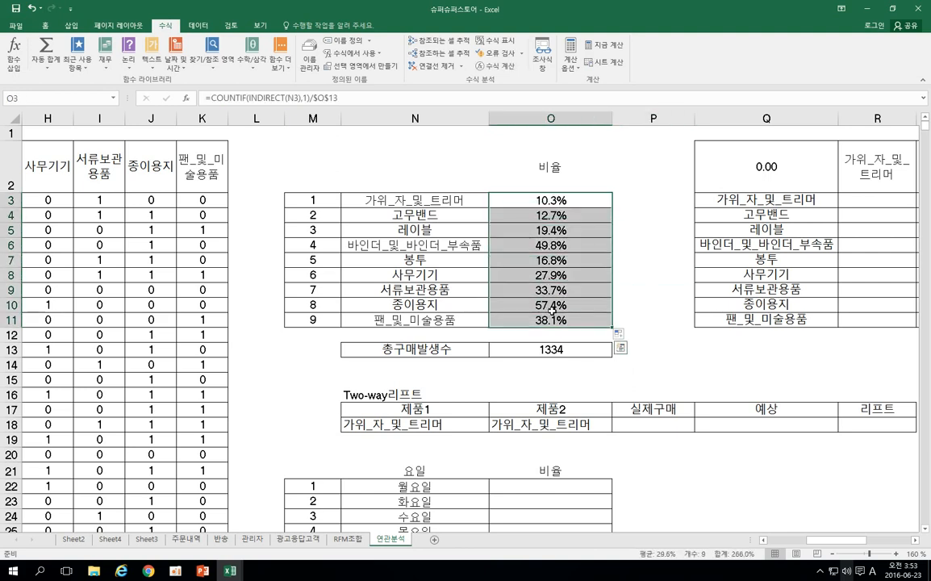
left_click(633, 277)
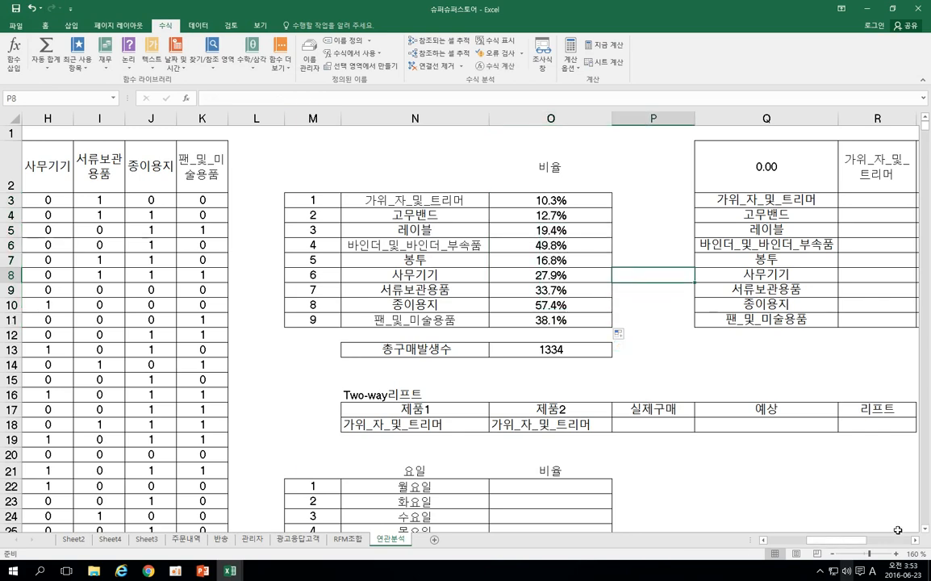
Choose 고무밴드 as 제품1 in N18 of the Two-way리프트 table.
left_click(926, 529)
left_click(925, 528)
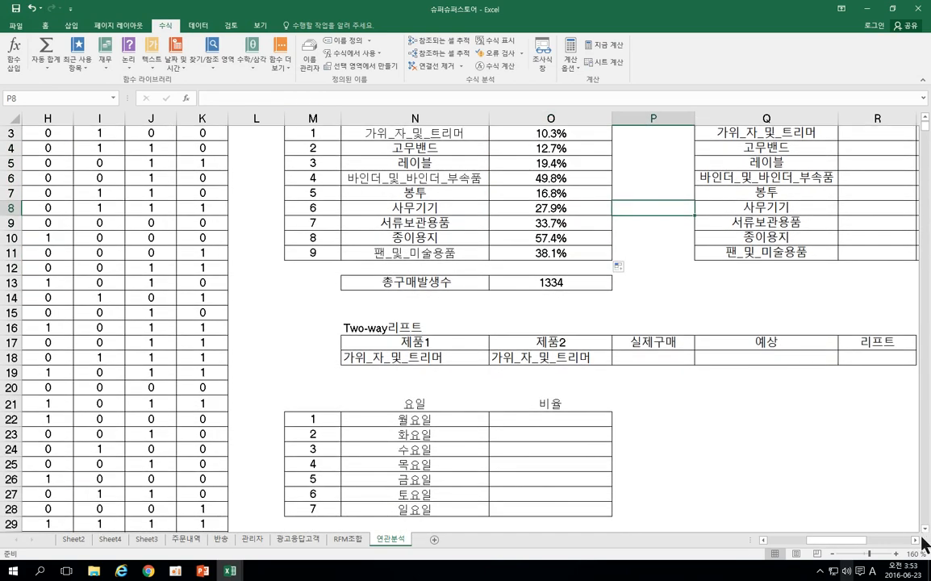
left_click(915, 540)
left_click(915, 539)
left_click(915, 540)
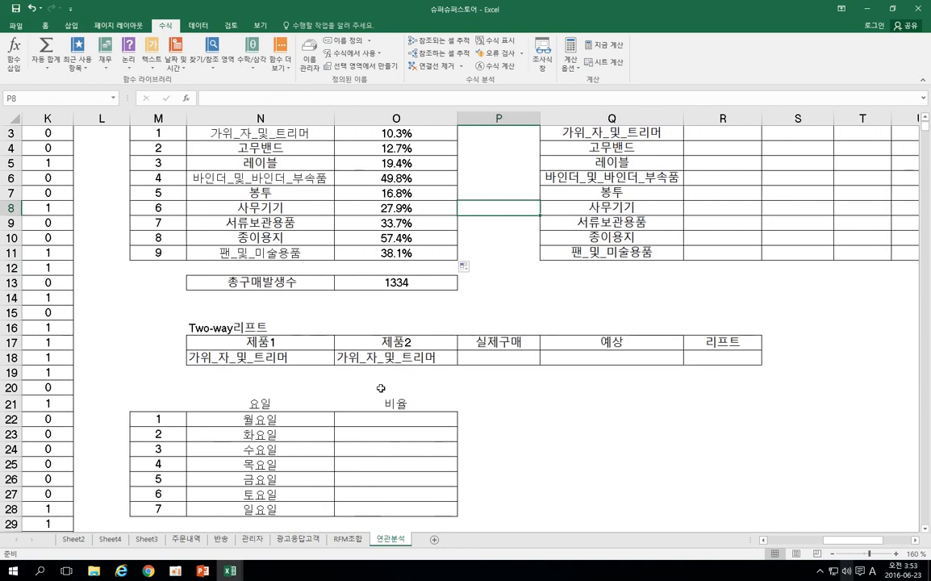
left_click(214, 355)
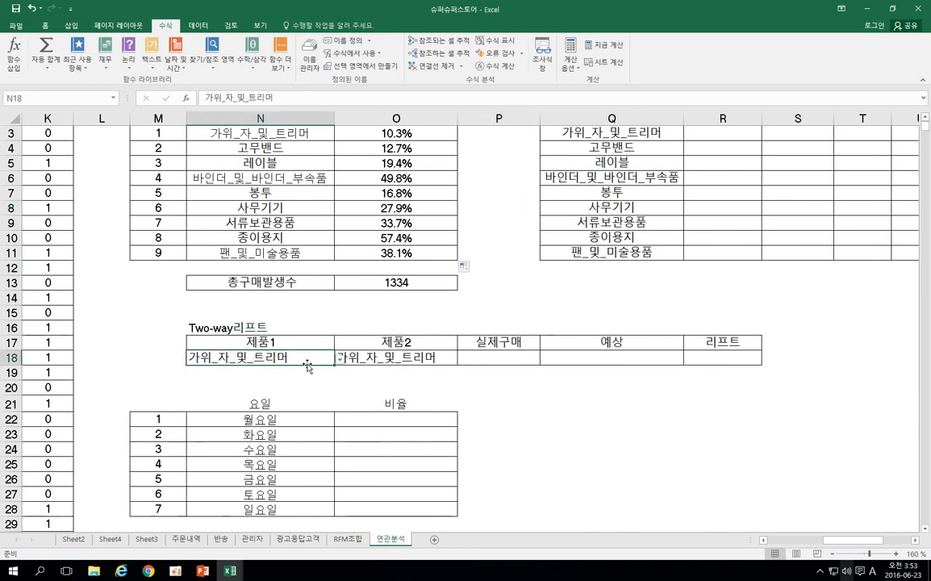
left_click(339, 358)
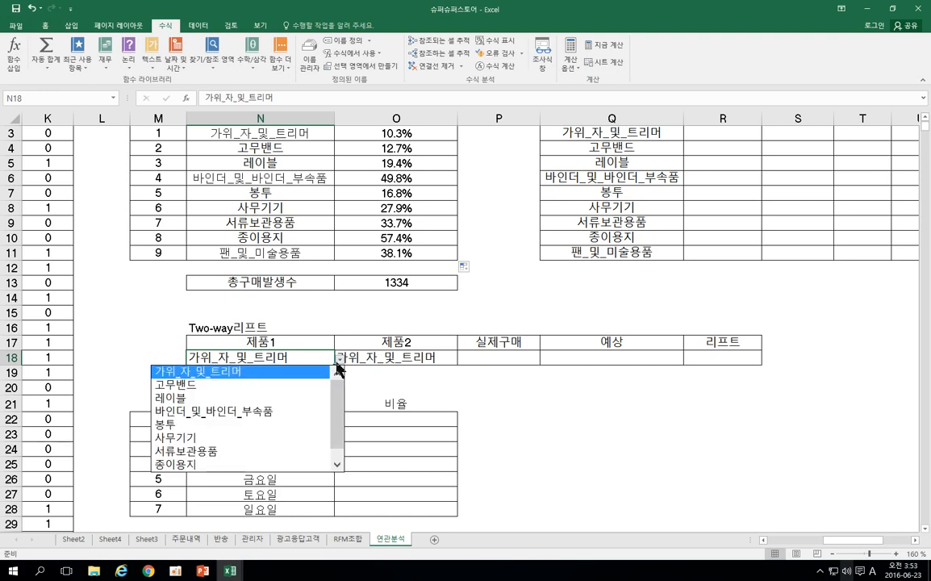
key("Down")
key("Return")
Choose 고무밴드 as 제품2 in O18 of the Two-way리프트 table.
left_click(378, 363)
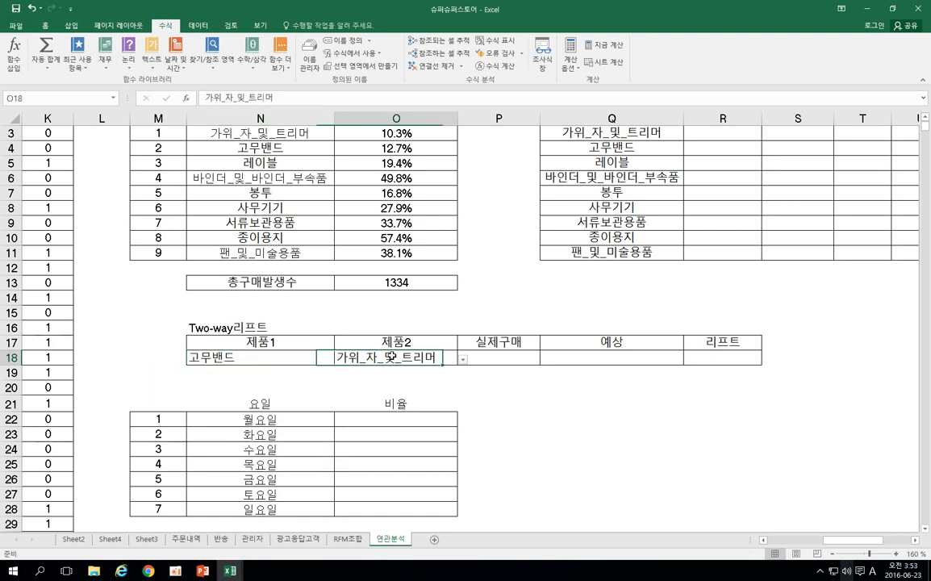
left_click(462, 359)
left_click(386, 386)
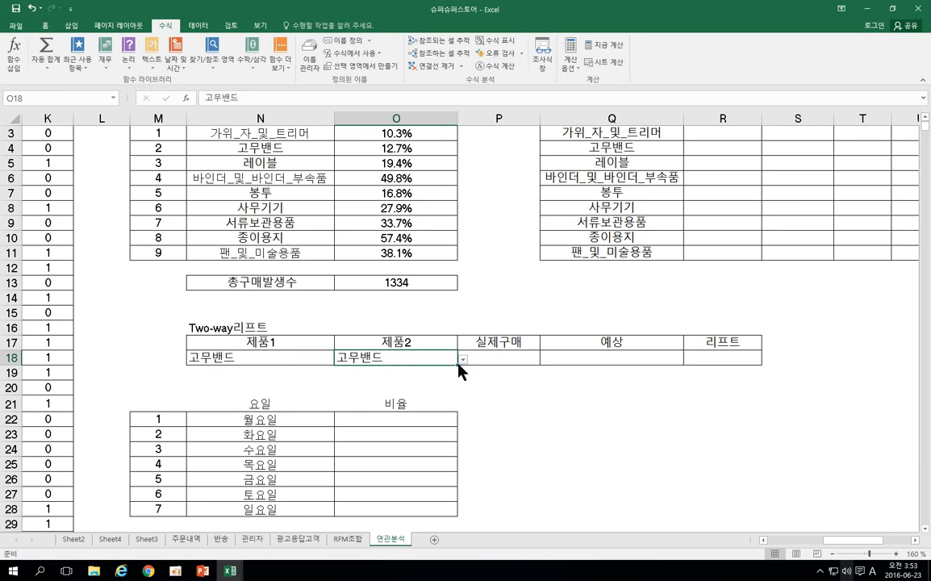
Set 제품2 in O18 to 가위_자_및_트리머 and select the 실제구매 cell P18 beside it.
left_click(462, 359)
left_click(460, 372)
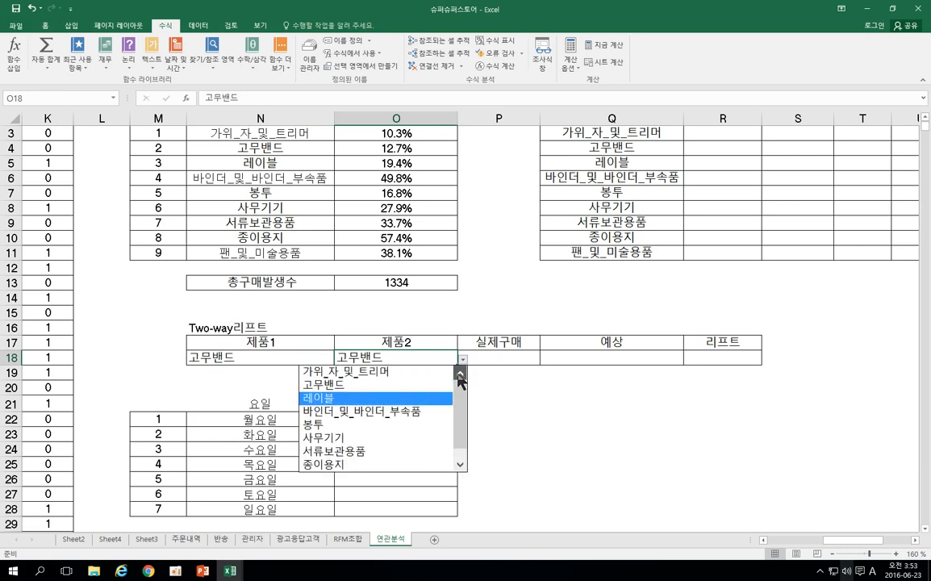
left_click(419, 382)
left_click(493, 361)
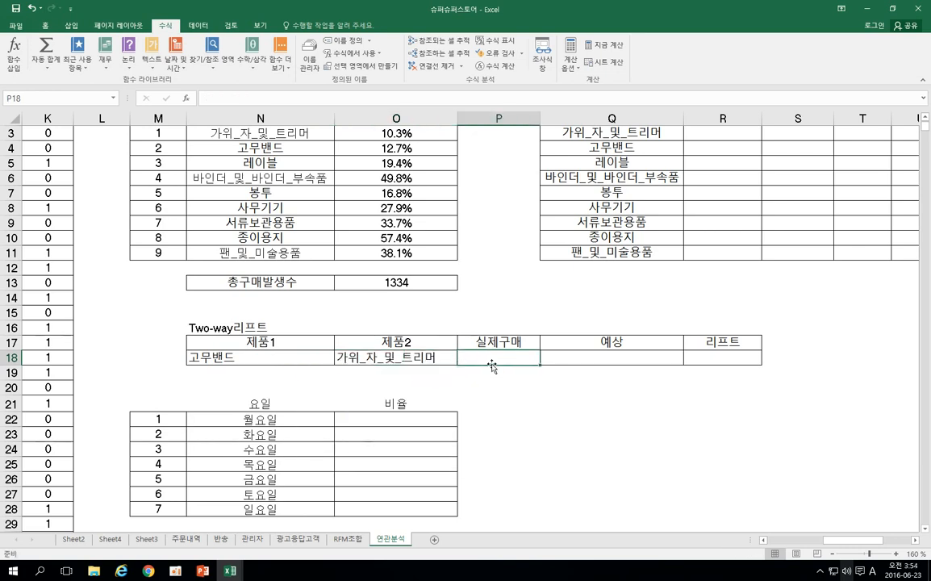